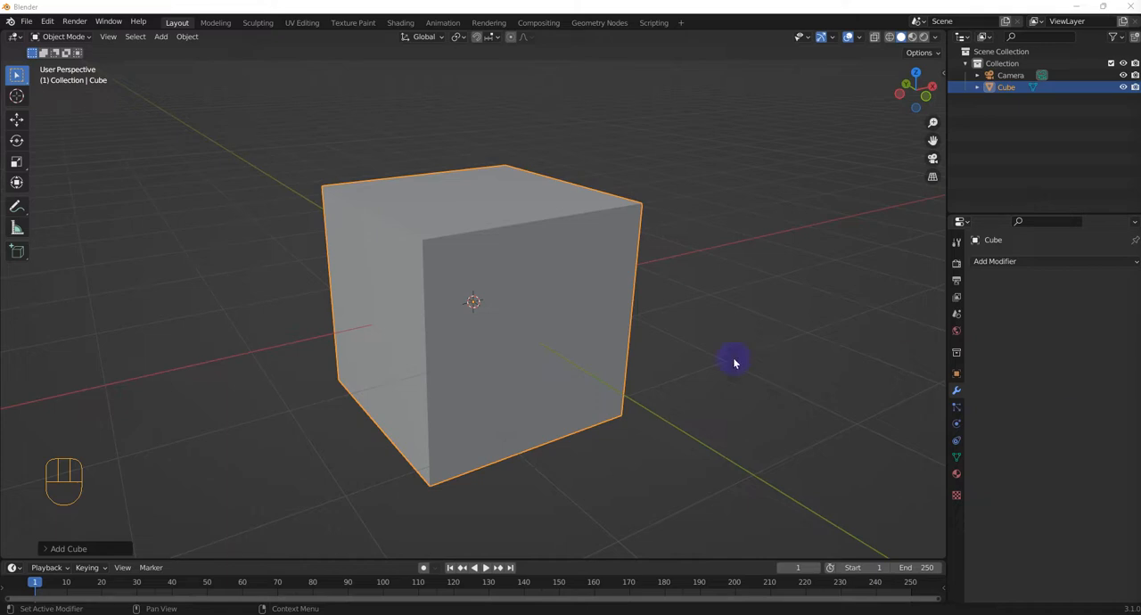
Step: Delete the cube and add a UV sphere in its place
click(537, 258)
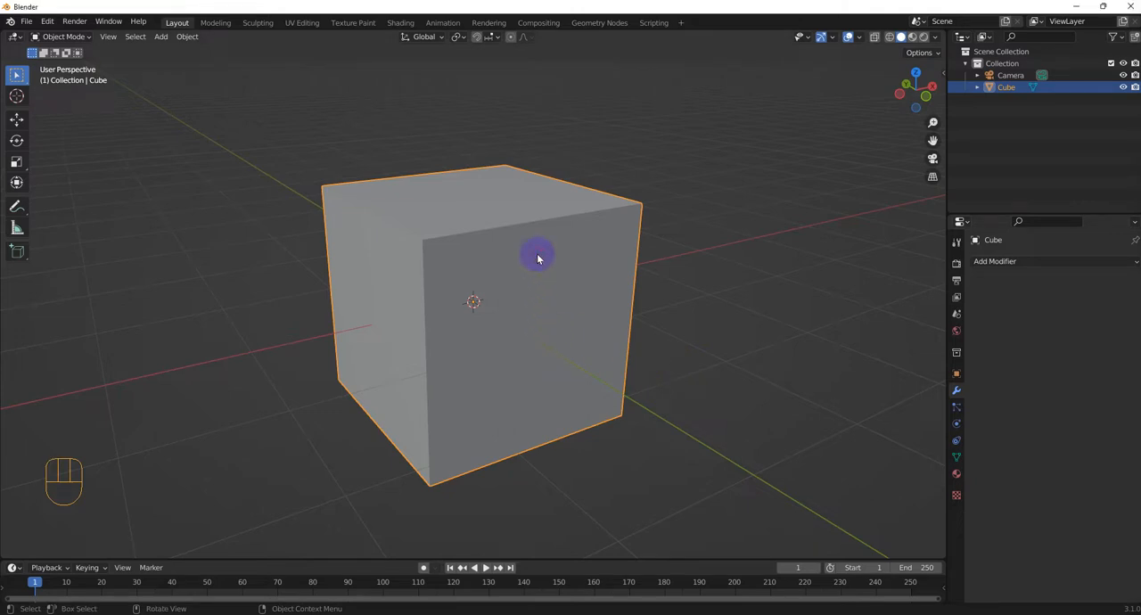
key(Delete)
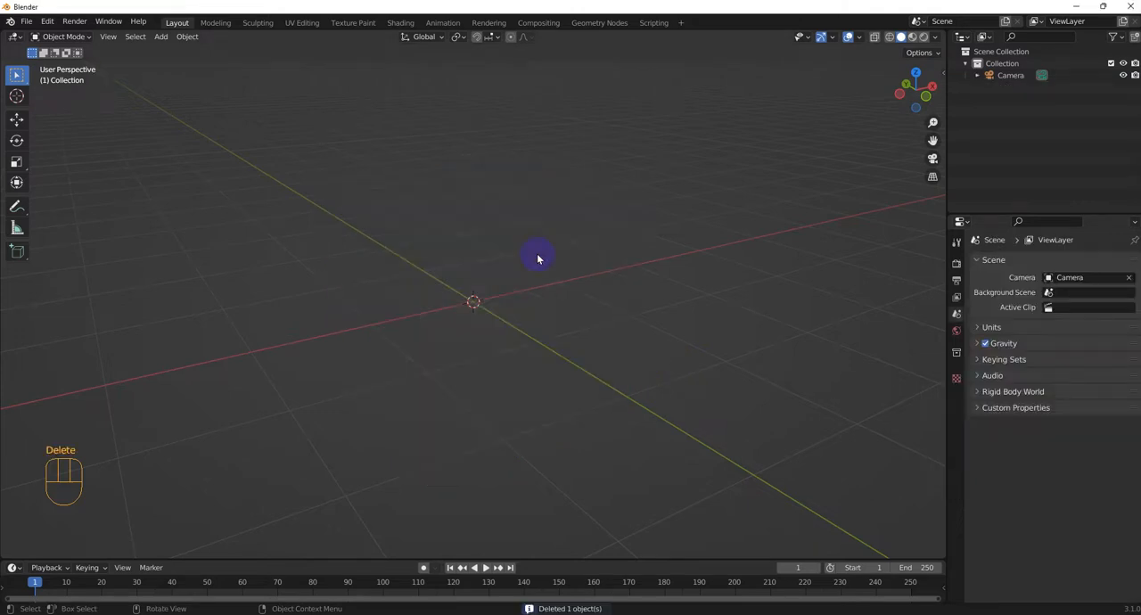
key(shift+a)
mouse_move(539, 260)
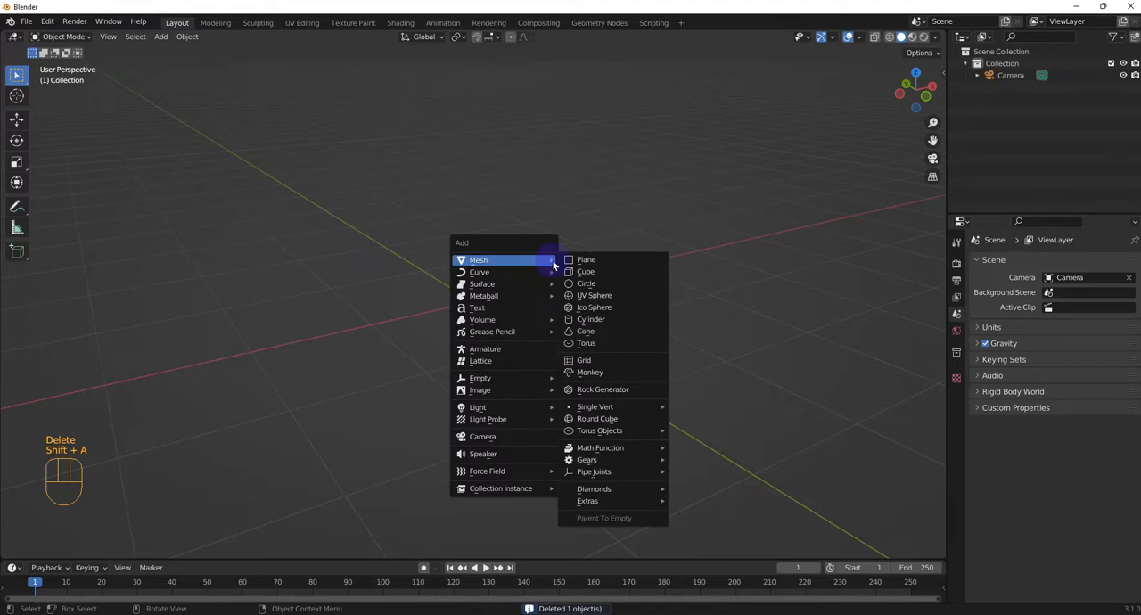
click(616, 297)
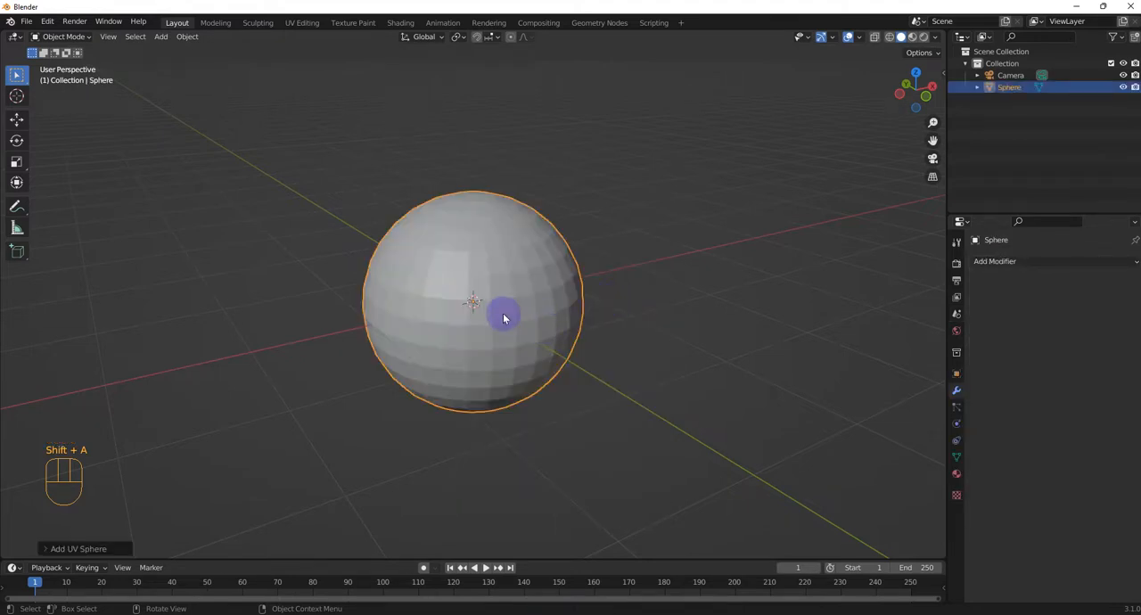
Step: Enter Edit Mode on the sphere, enable proportional editing and deselect all of its geometry
key(Tab)
click(601, 319)
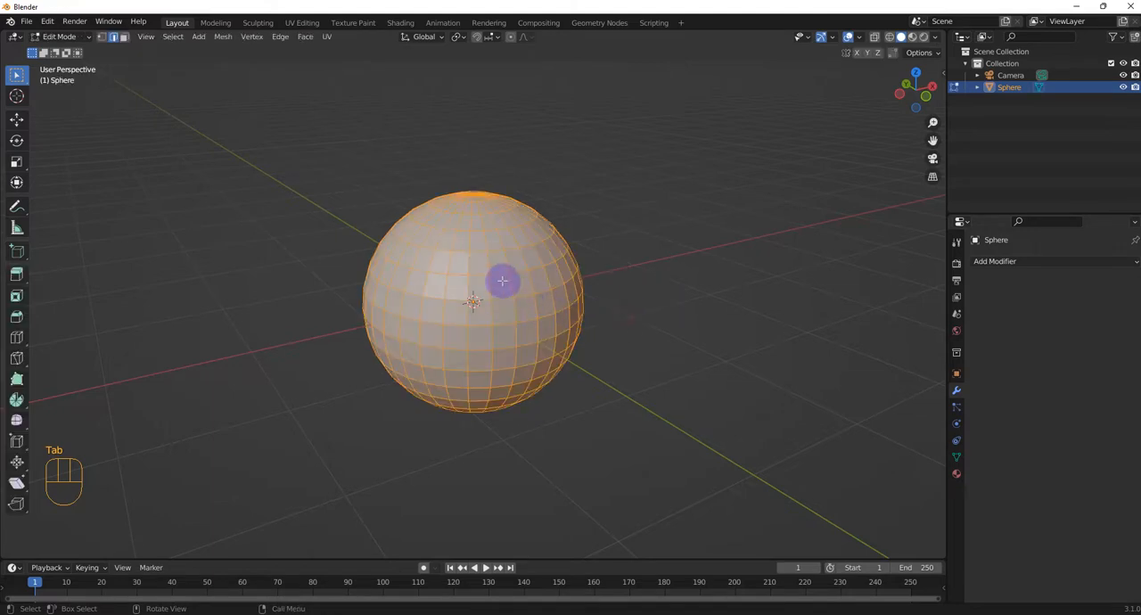
scroll(502, 280, down, 1)
middle_drag(345, 196, 387, 222)
scroll(388, 221, down, 1)
click(510, 37)
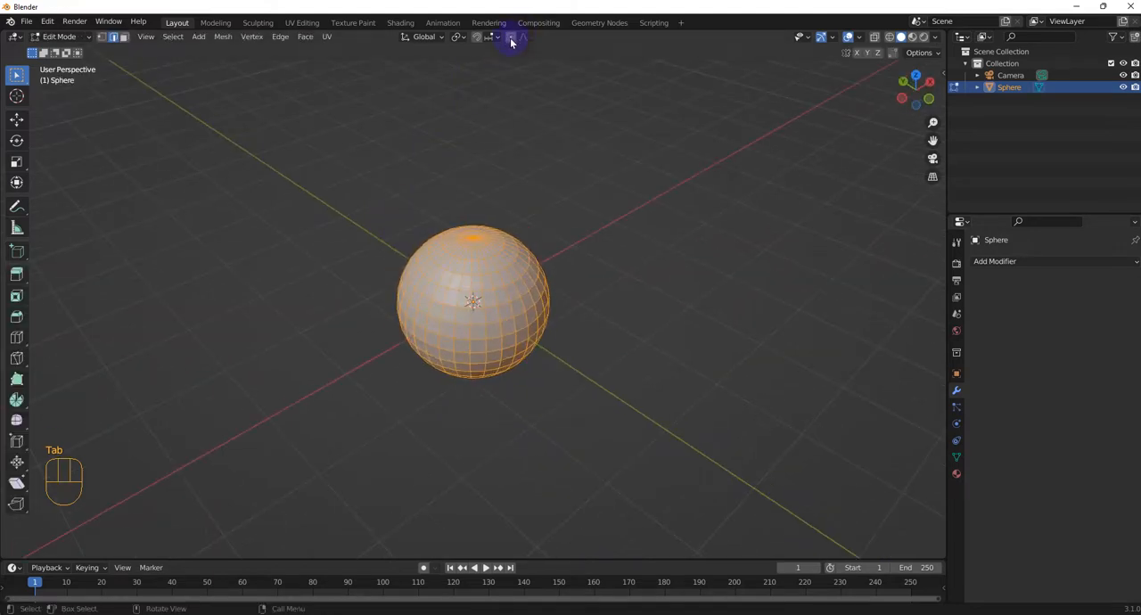
key(s)
click(429, 302)
key(alt+a)
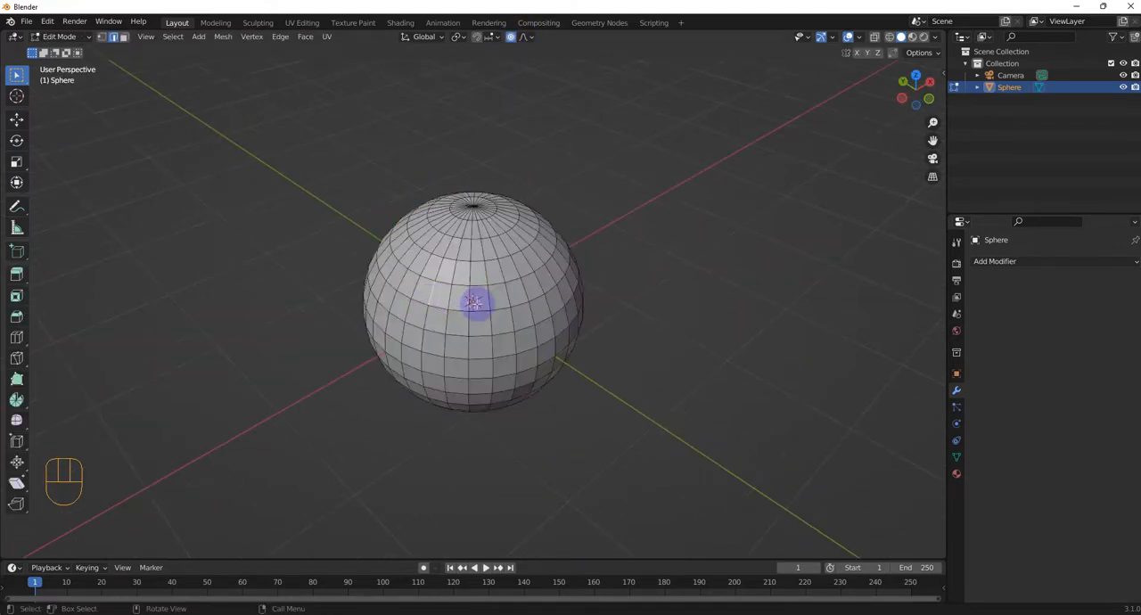
Step: Try stretching the sphere by moving one edge with a proportional size of about 1.95 m, and undo the move
click(473, 303)
key(g)
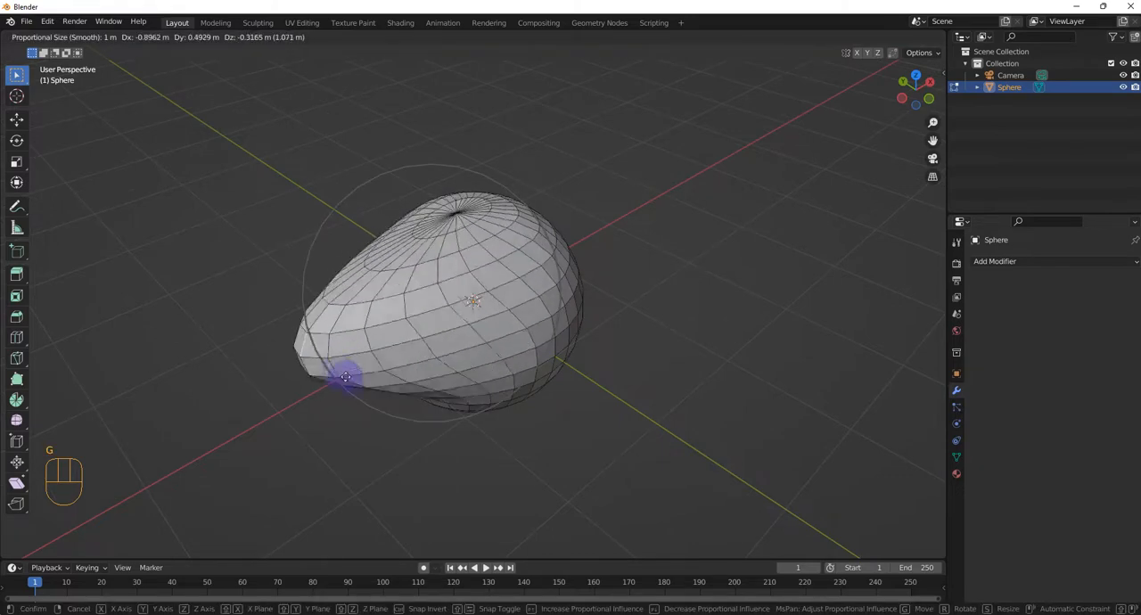
scroll(196, 332, down, 5)
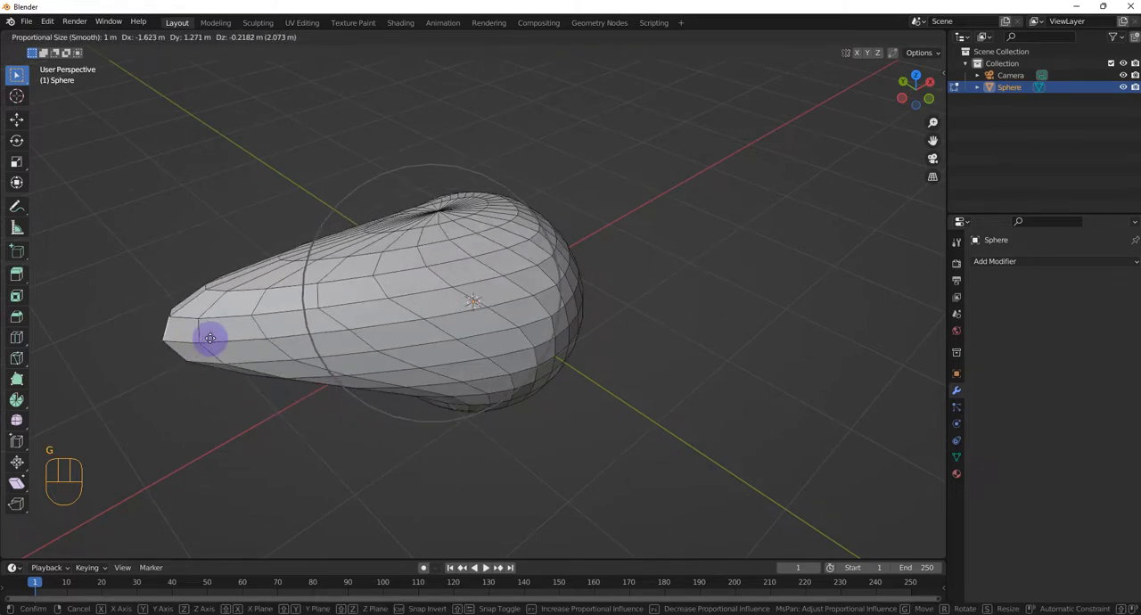
scroll(192, 362, down, 2)
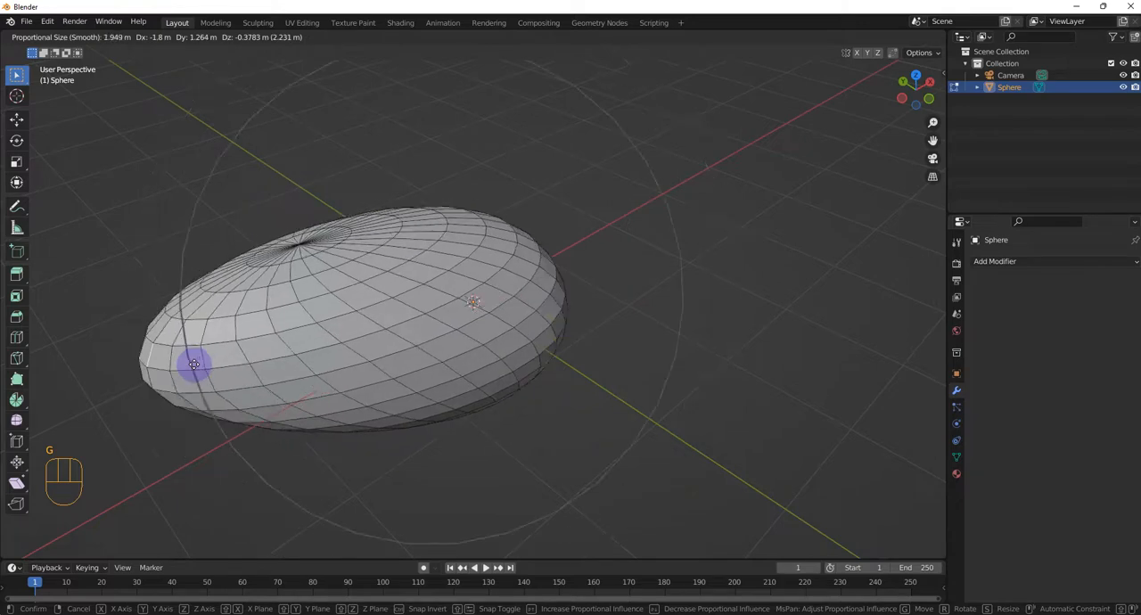
click(184, 362)
mouse_move(522, 150)
middle_down()
mouse_move(446, 102)
mouse_move(437, 140)
mouse_move(505, 148)
middle_up()
key(ctrl+z)
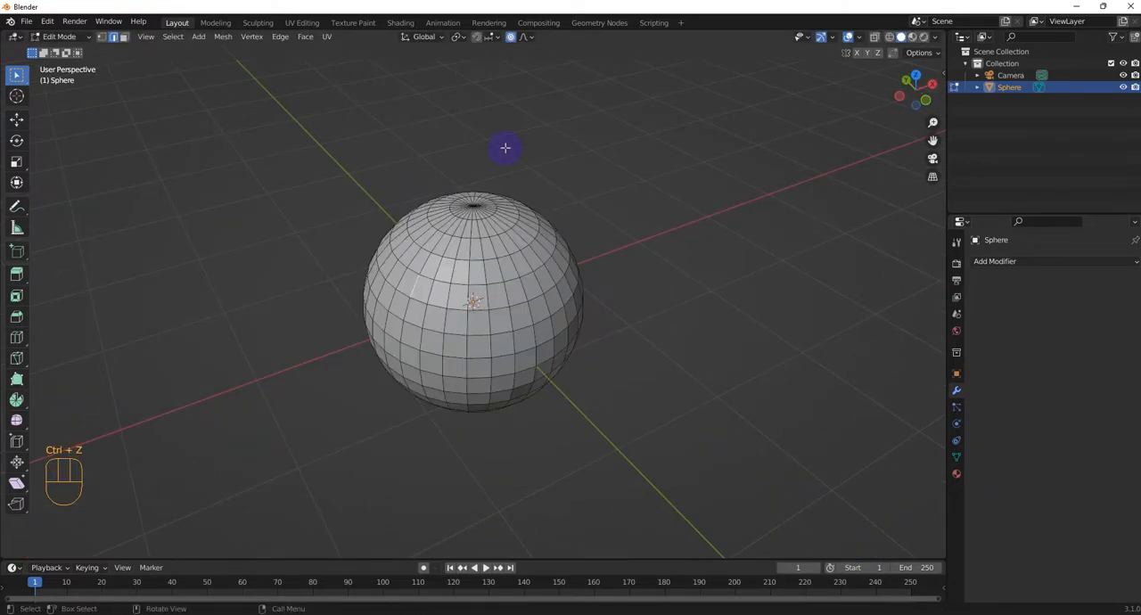
Step: Stay in Edit Mode, turn on X-ray and select the sphere's +X half in front orthographic view
key(ctrl+Tab)
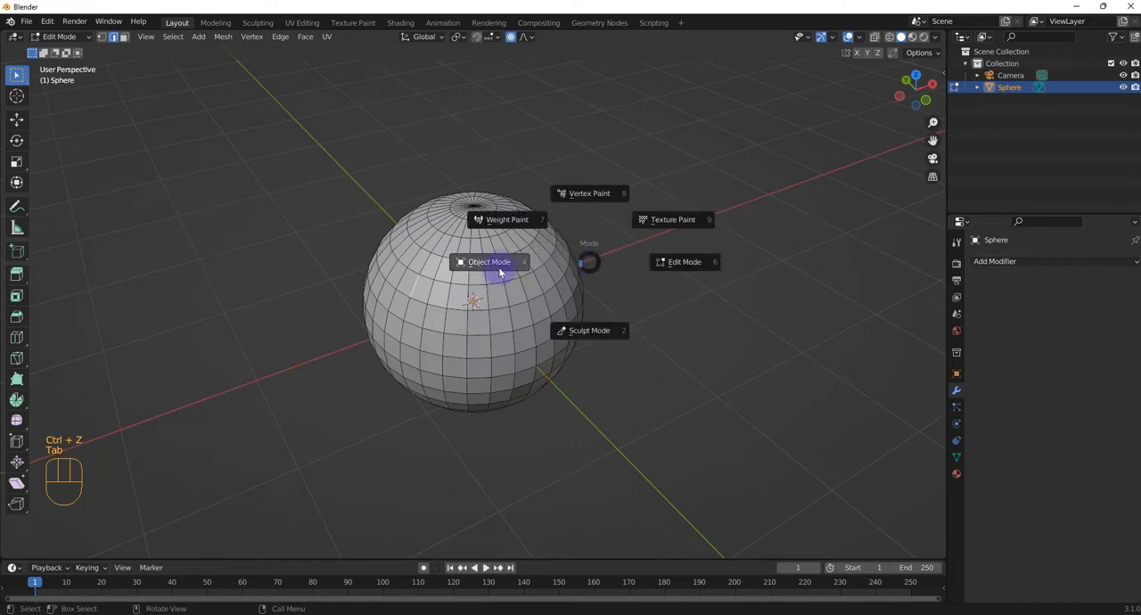
click(702, 267)
middle_drag(684, 277, 625, 262)
scroll(625, 262, up, 2)
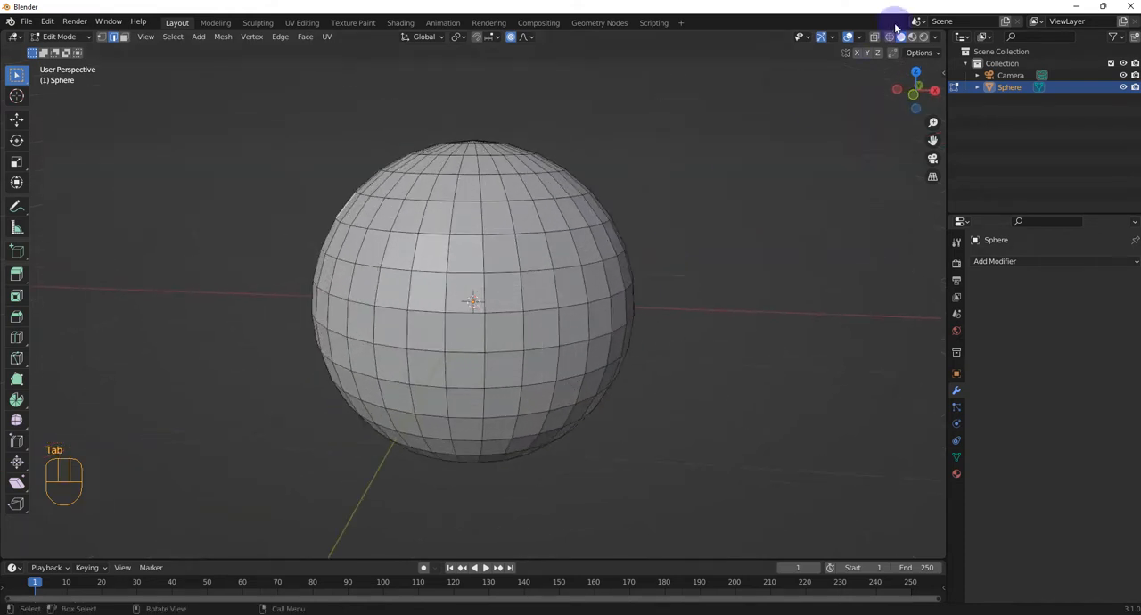
click(875, 37)
scroll(643, 247, down, 4)
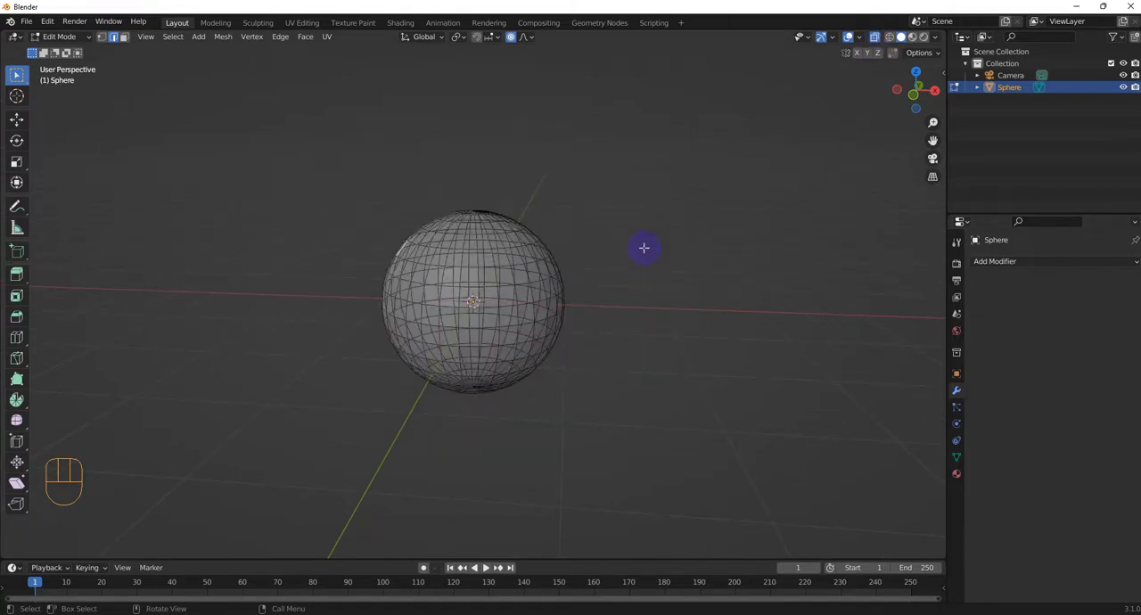
key(KP_1)
drag(467, 182, 724, 442)
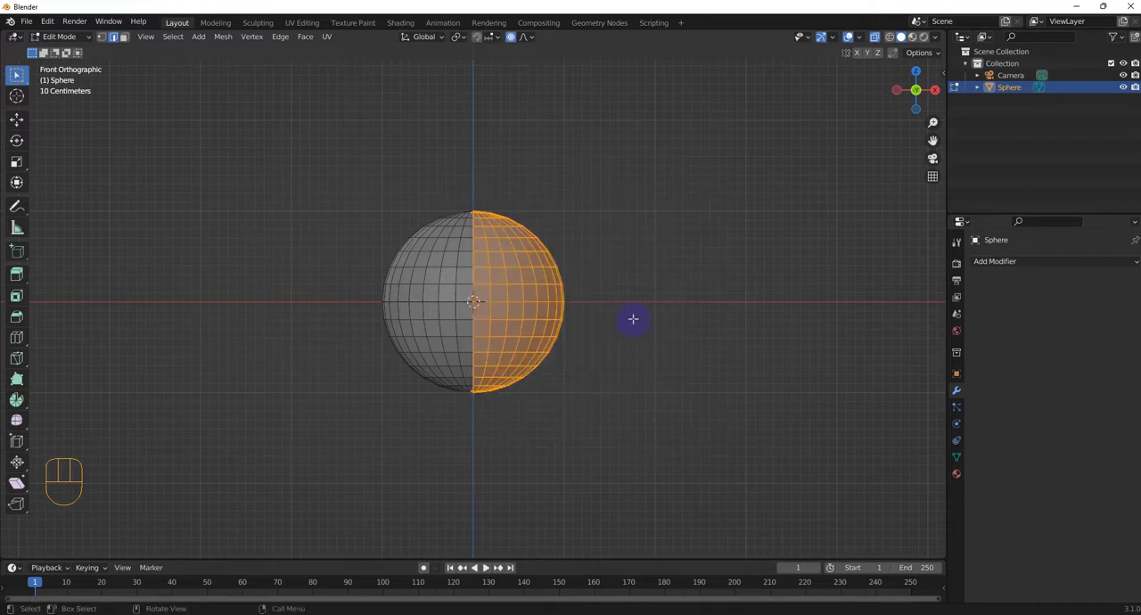
Step: Create a vertex group and assign the selected half of the sphere to it with a weight of 1.000
middle_drag(633, 318, 458, 186)
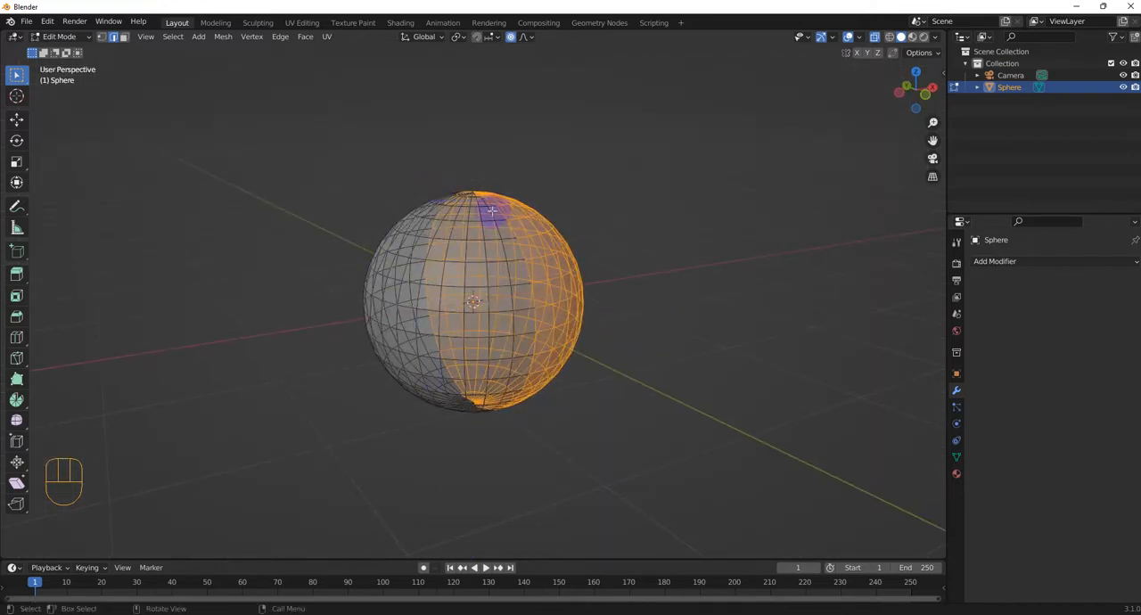
scroll(540, 305, up, 3)
mouse_move(608, 277)
middle_down()
mouse_move(543, 276)
mouse_move(591, 285)
middle_up()
scroll(543, 276, down, 1)
scroll(543, 276, down, 1)
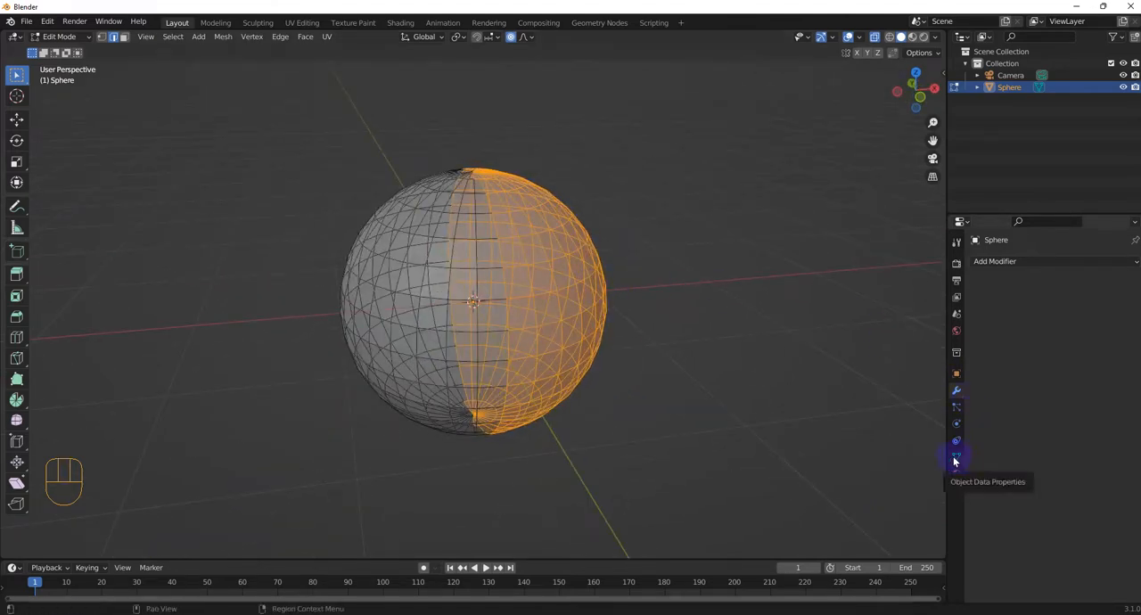
click(956, 458)
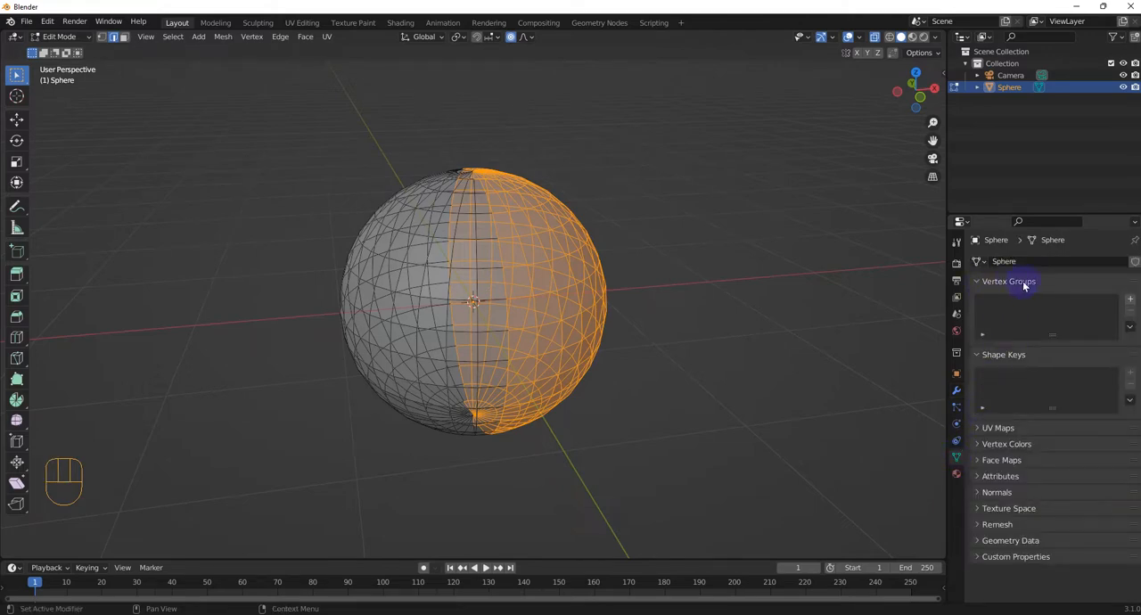
click(1130, 301)
click(994, 374)
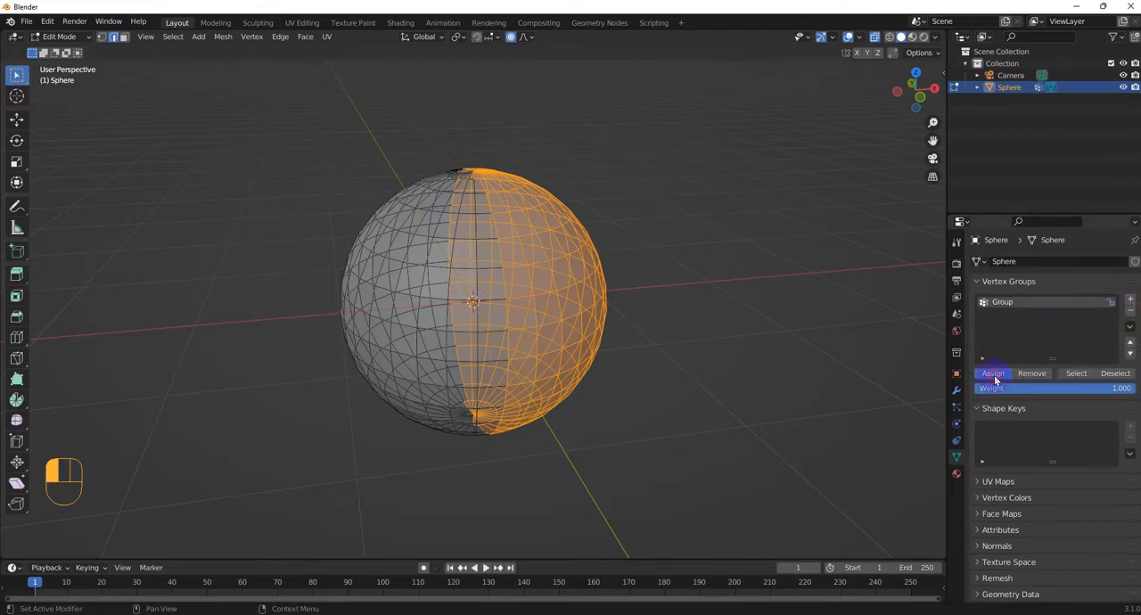
Step: Check the vertex group by clearing the selection, selecting the group's vertices and clearing the selection again
click(645, 273)
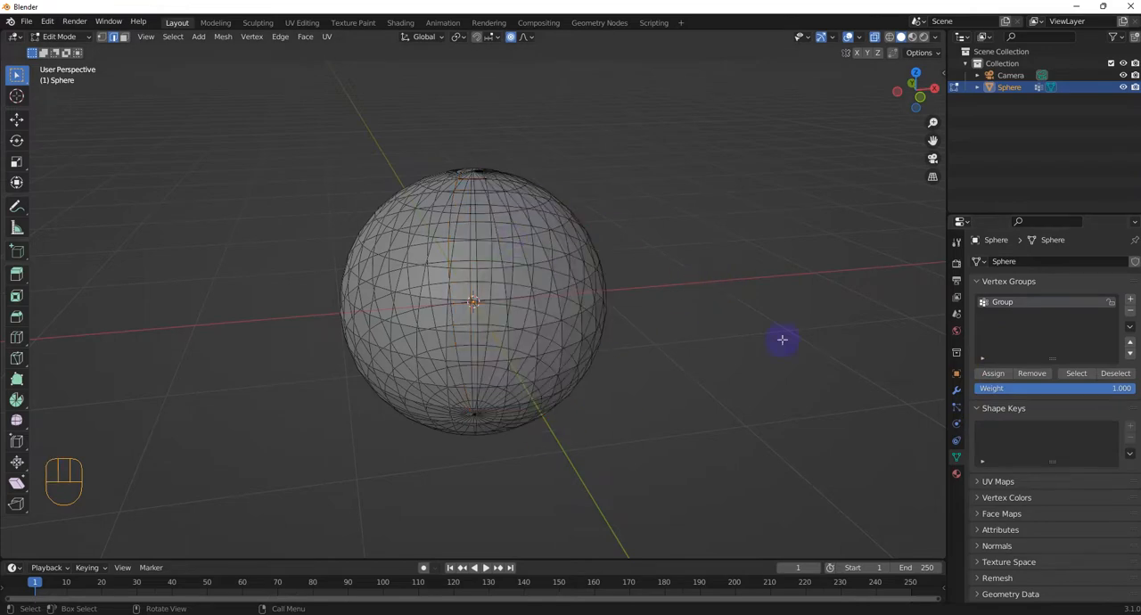
click(1083, 377)
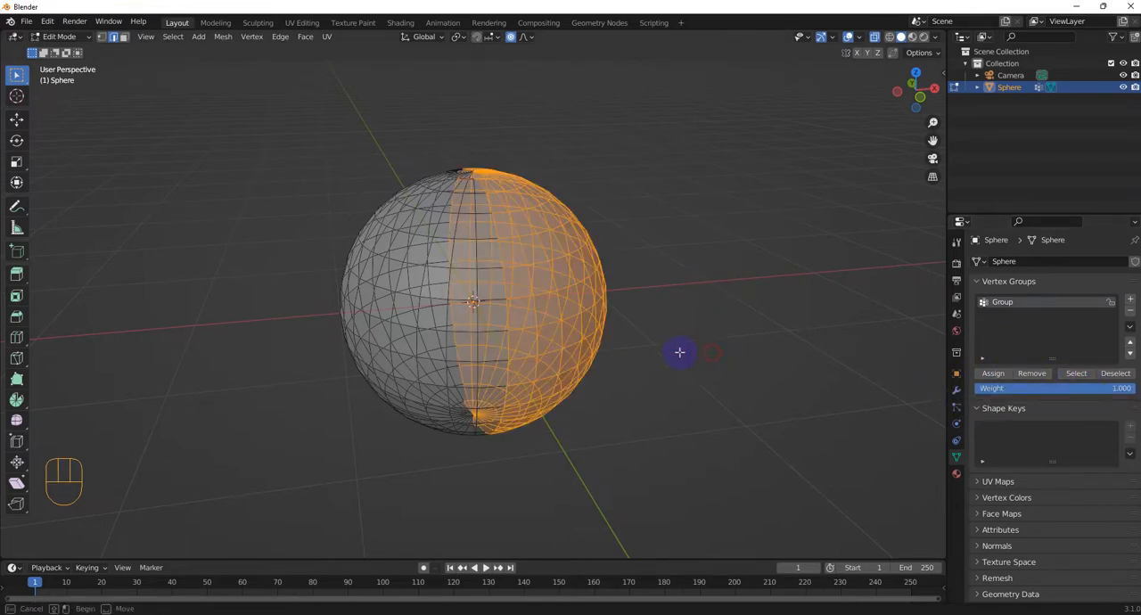
click(681, 310)
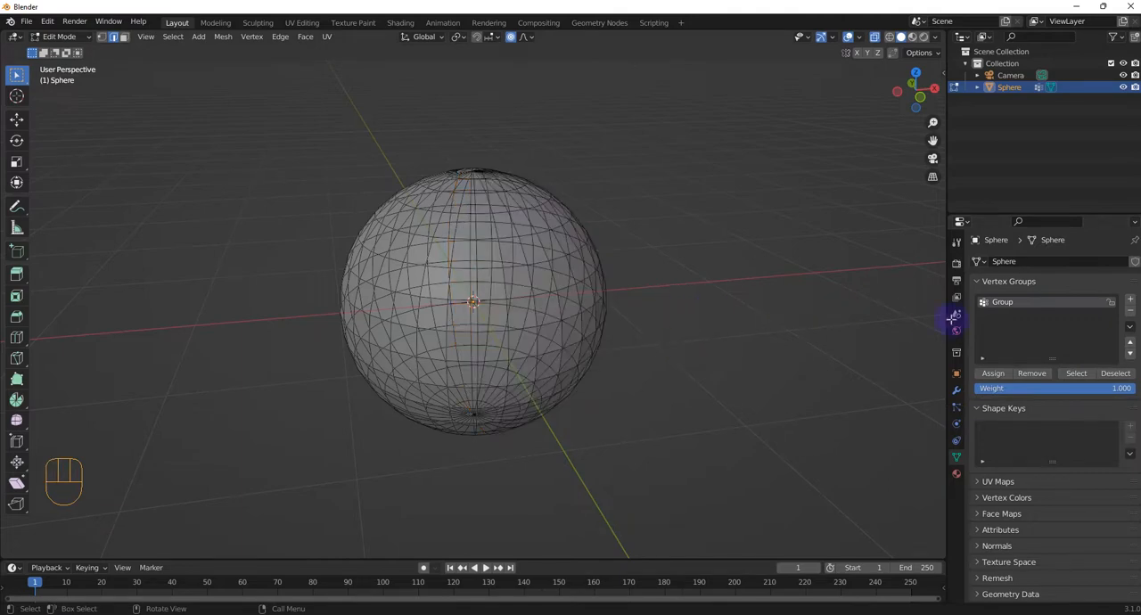
double_click(1013, 303)
click(1065, 320)
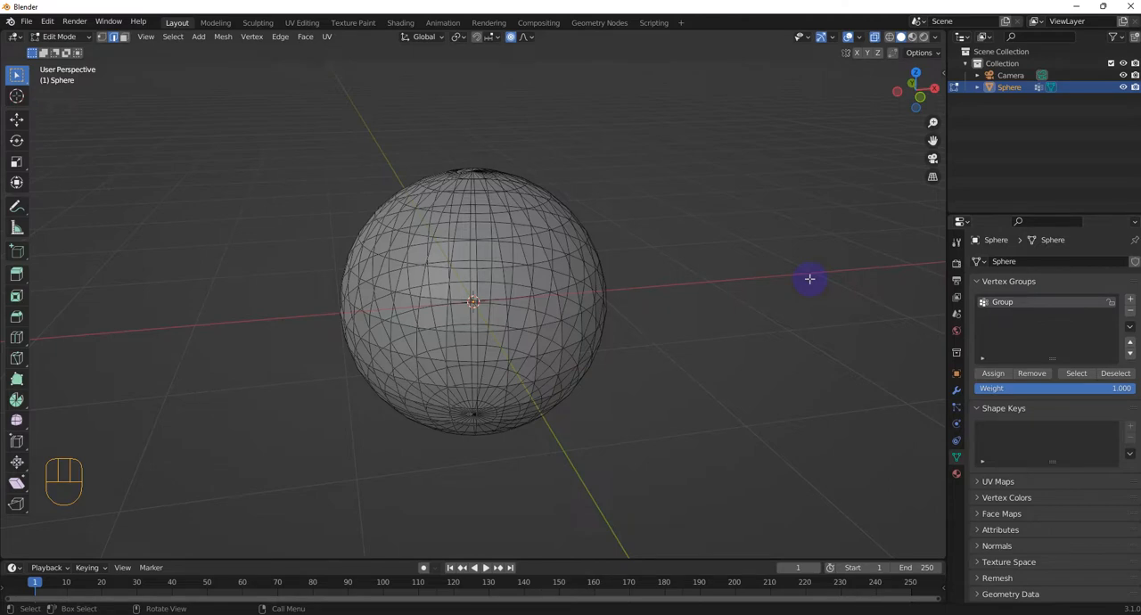
Step: Return to Object Mode and add a Mask modifier to the sphere
key(Tab)
click(705, 280)
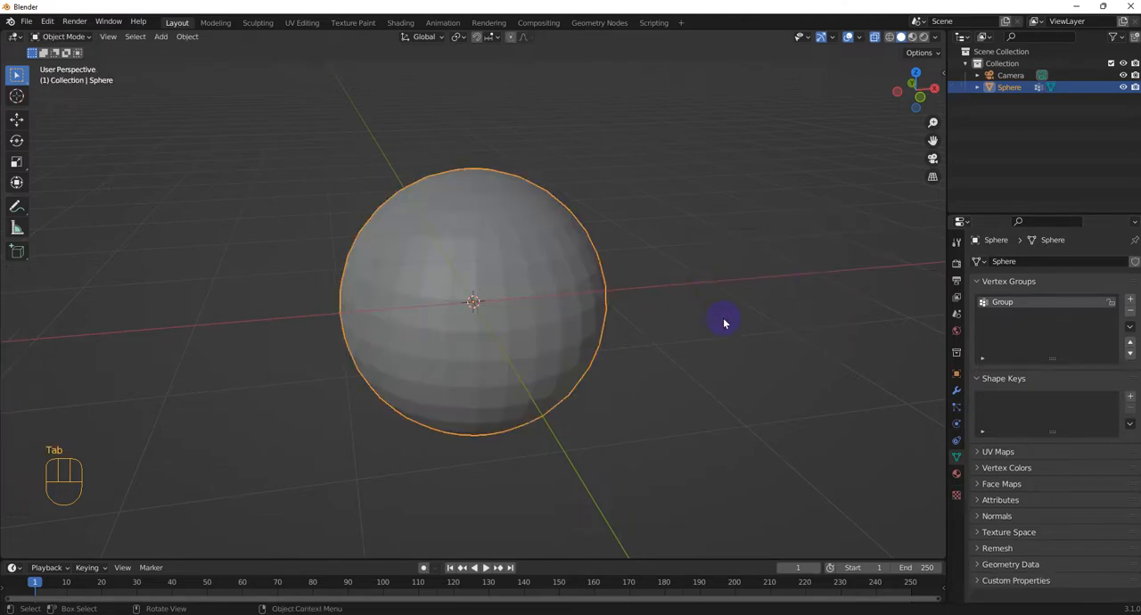
click(957, 391)
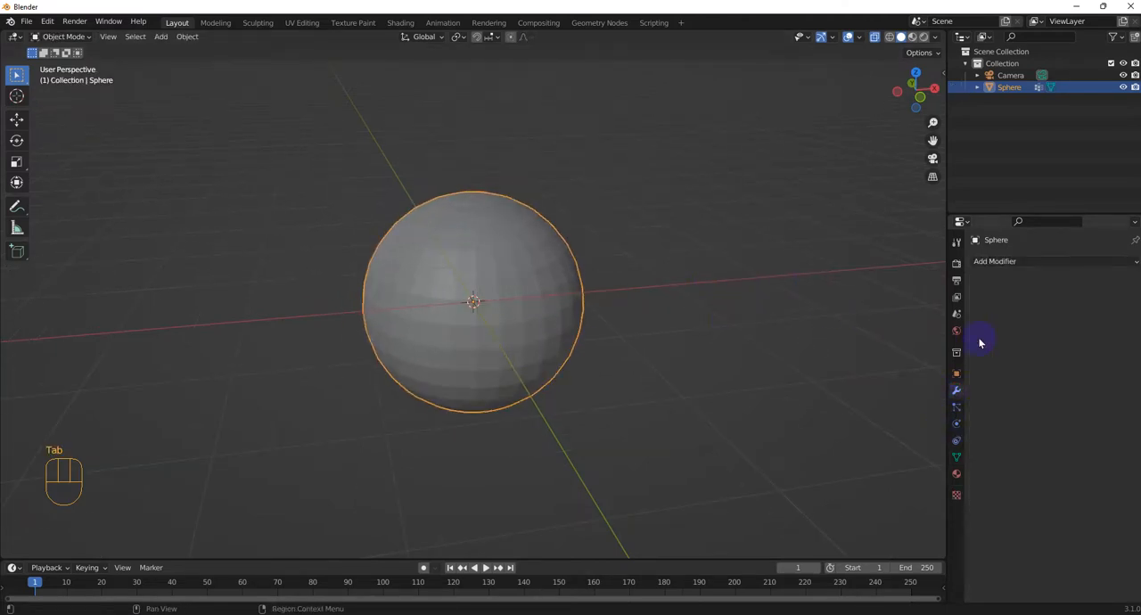
click(1007, 261)
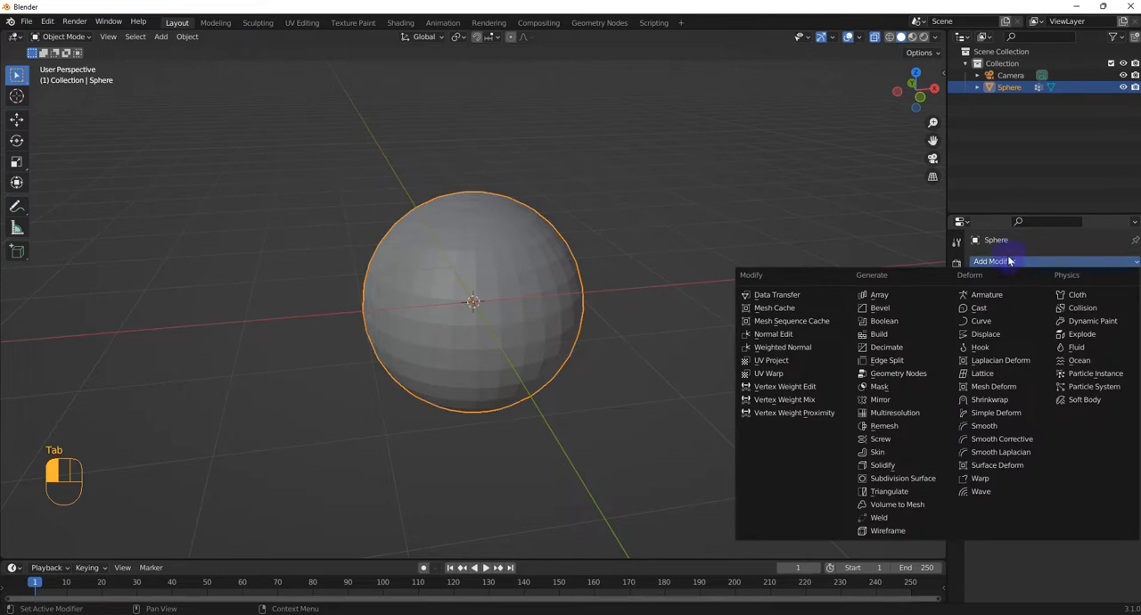
click(890, 388)
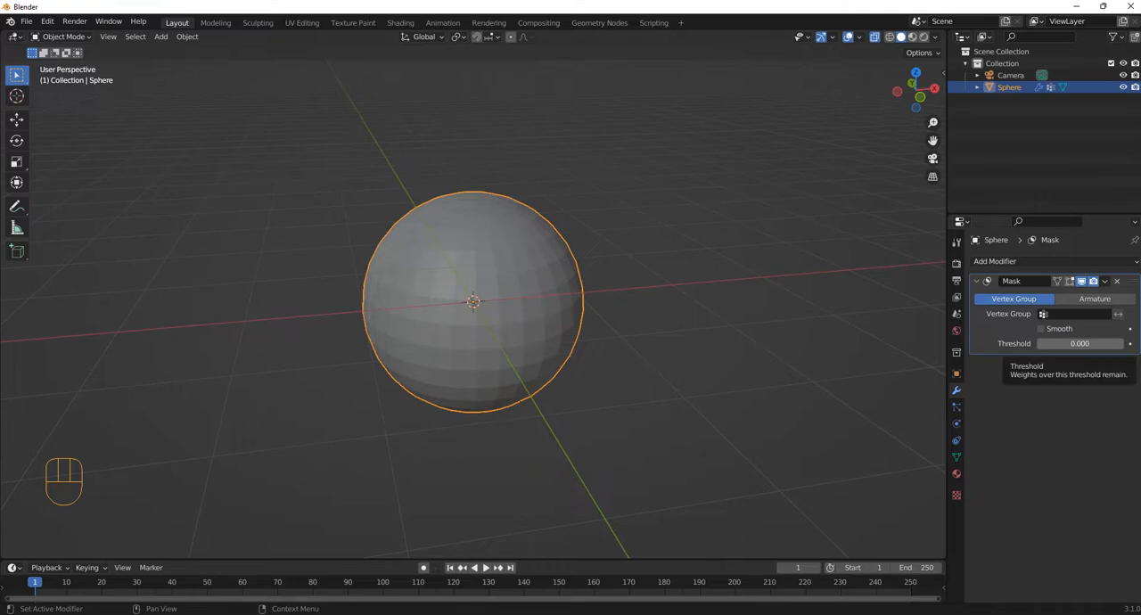
Step: Set the Mask modifier's vertex group to Group and, with the timeline enlarged, keyframe its threshold of 0.000 at frame 1
drag(572, 559, 565, 489)
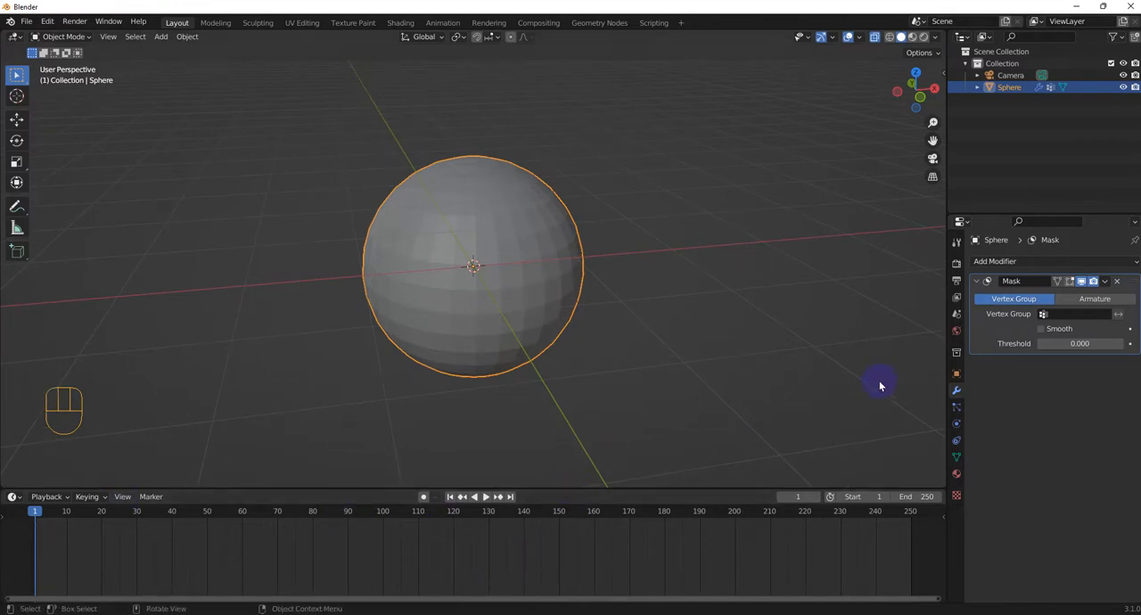
click(1061, 313)
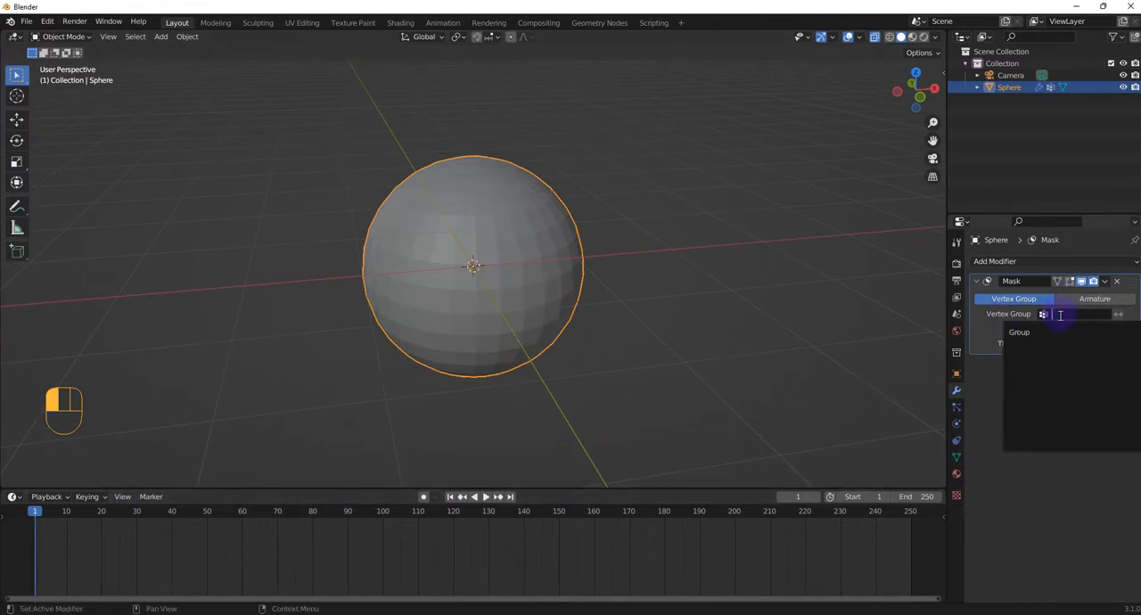
click(1035, 336)
middle_drag(705, 329, 636, 330)
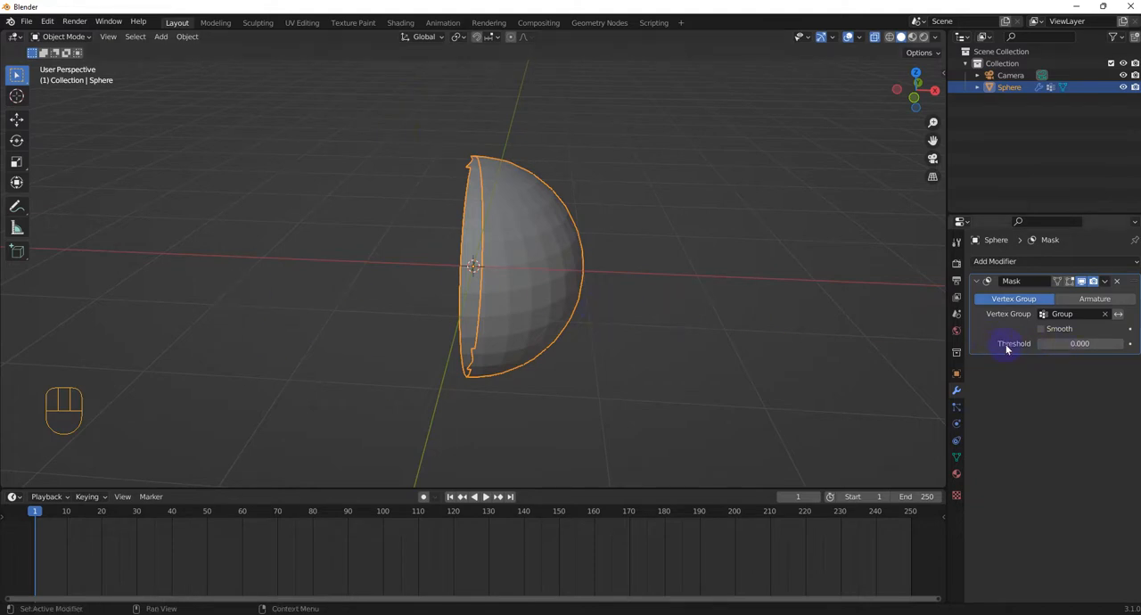
right_click(1052, 345)
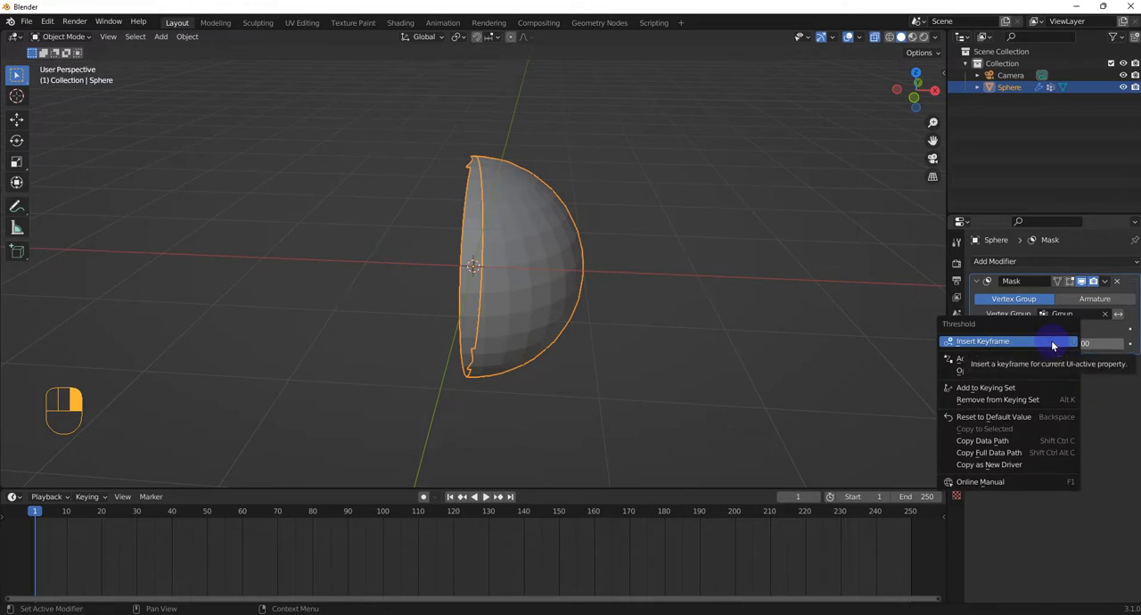
click(1053, 346)
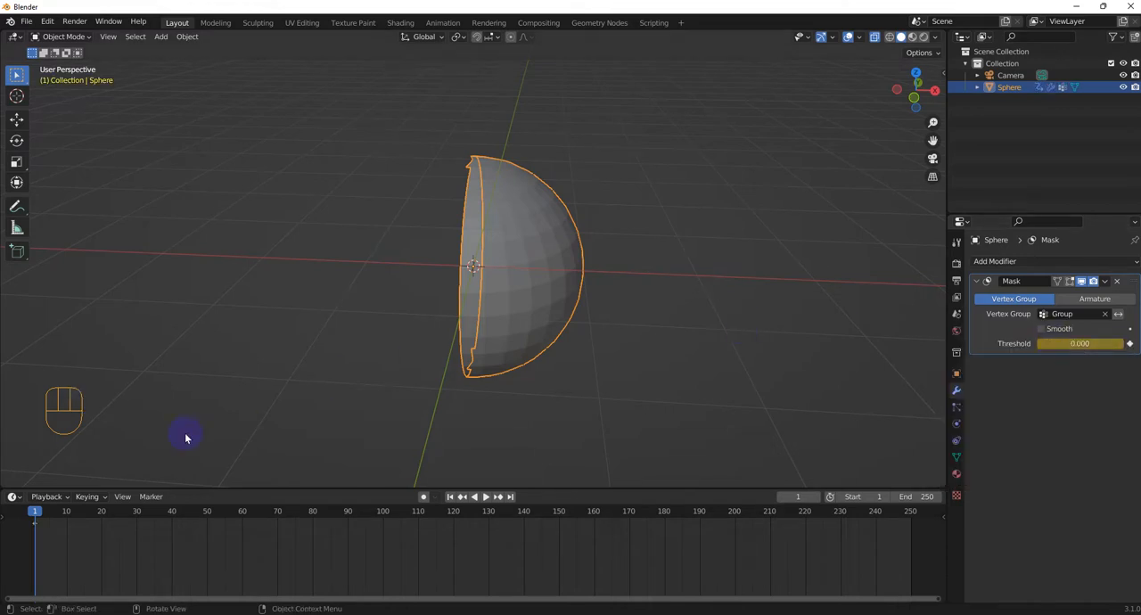
Step: Enable Smooth on the Mask modifier and keyframe a threshold of 0.837 at frame 60
drag(39, 515, 241, 519)
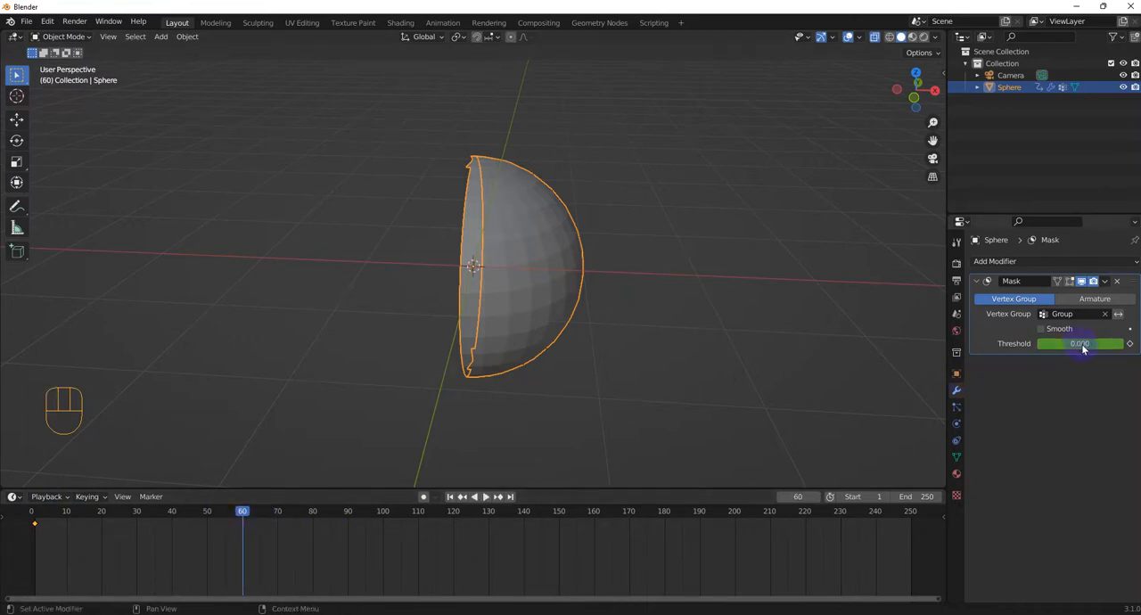
drag(1041, 341, 1123, 343)
click(1050, 330)
drag(1053, 342, 967, 342)
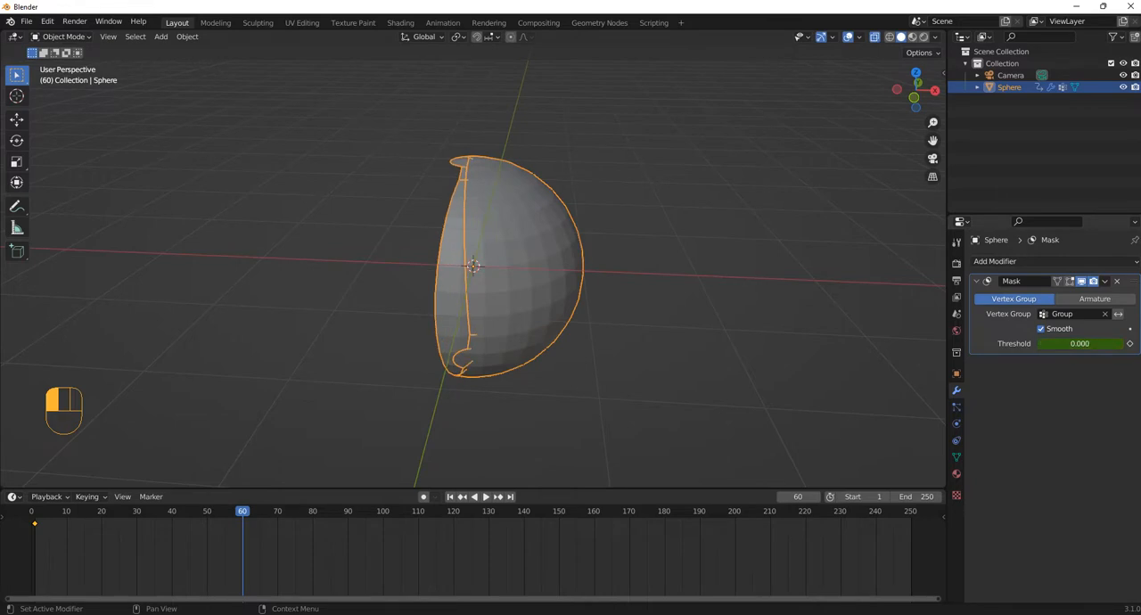
drag(1036, 342, 1096, 345)
right_click(1096, 345)
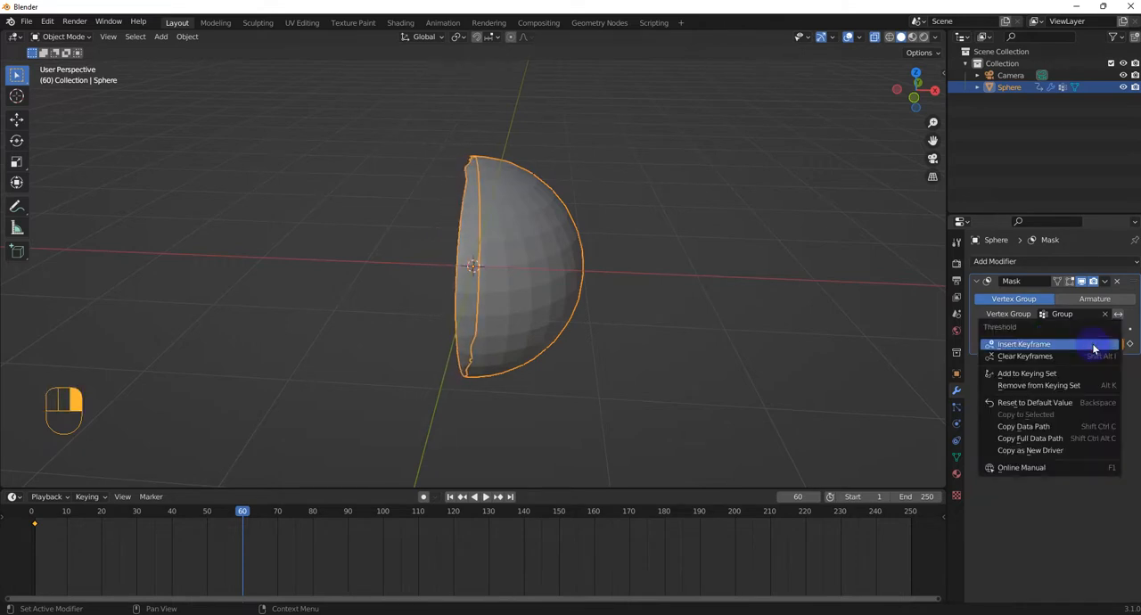
click(1096, 343)
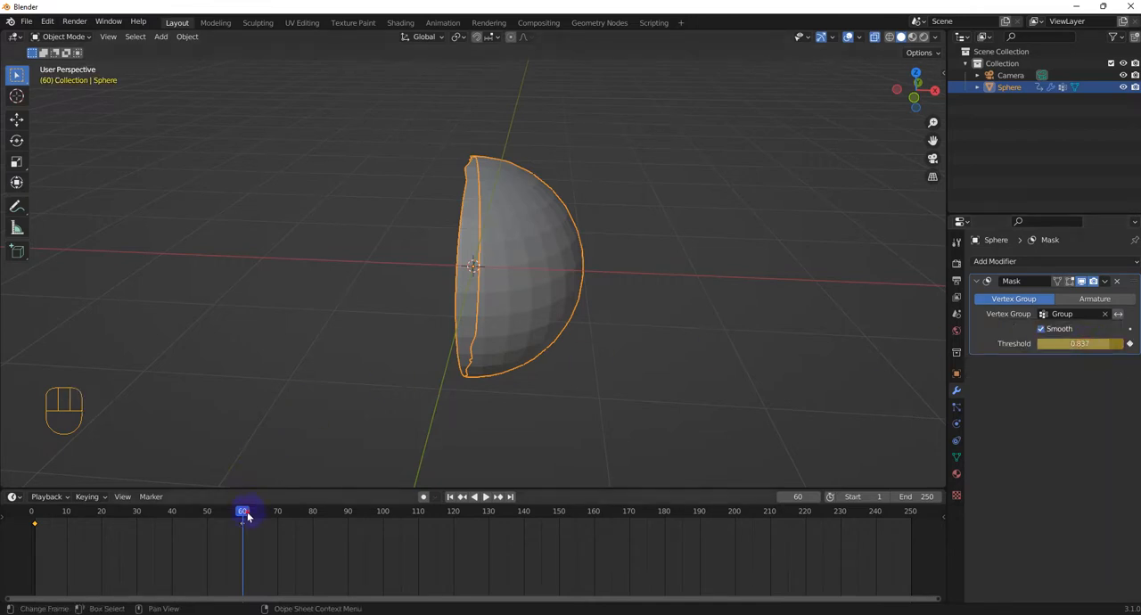
Step: Play back the sphere's mask animation from frame 1, view it from the open side and clear the selection
drag(244, 512, 44, 524)
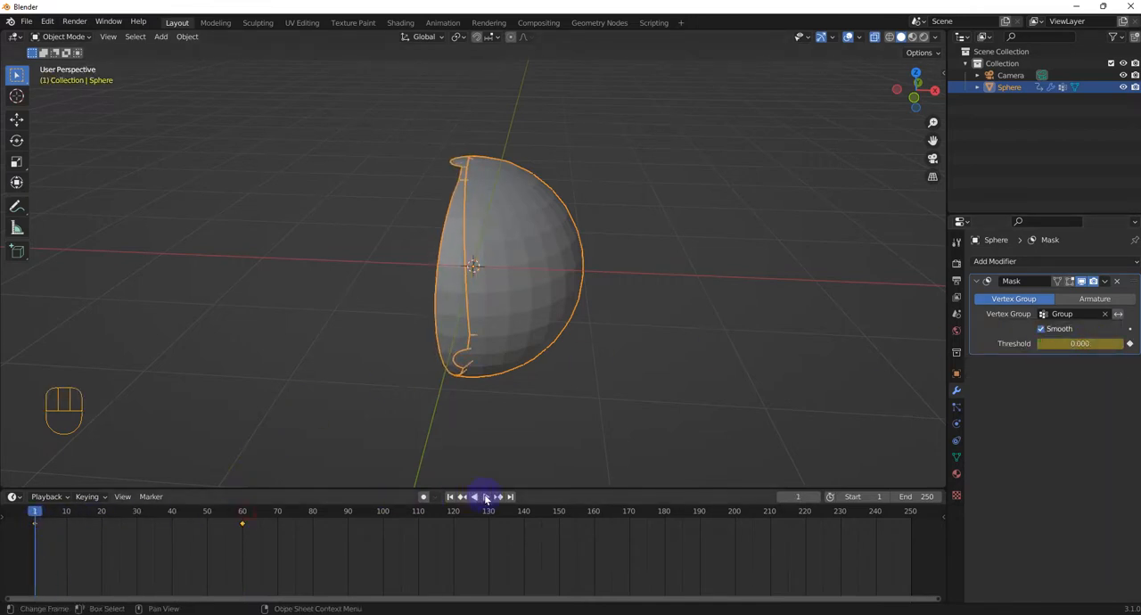
click(486, 496)
mouse_move(473, 366)
middle_down()
mouse_move(527, 377)
mouse_move(512, 401)
mouse_move(415, 387)
mouse_move(466, 372)
middle_up()
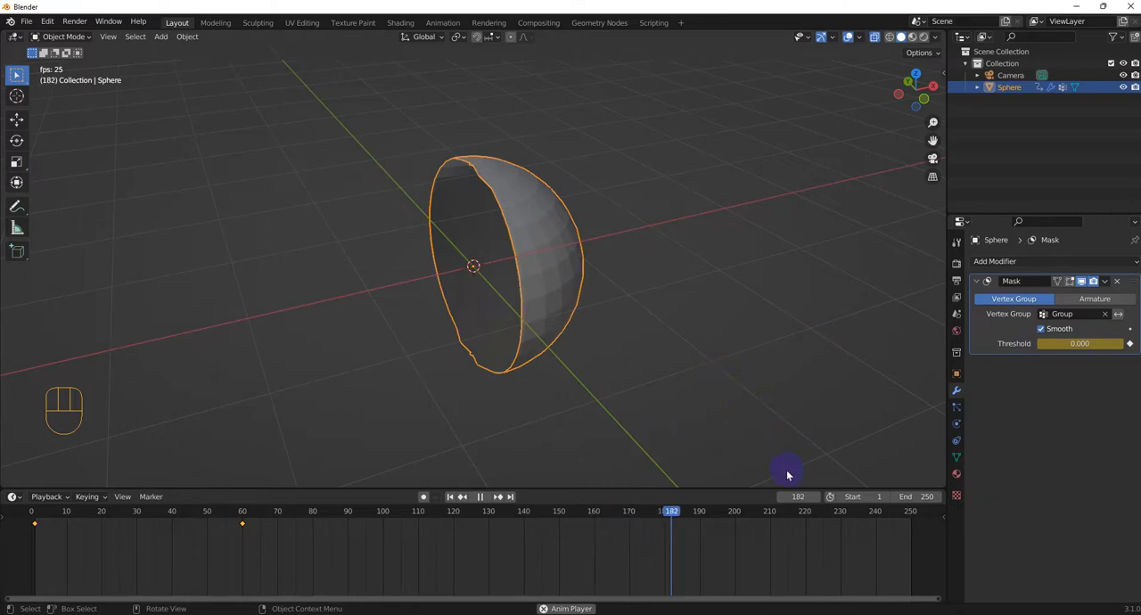
click(184, 462)
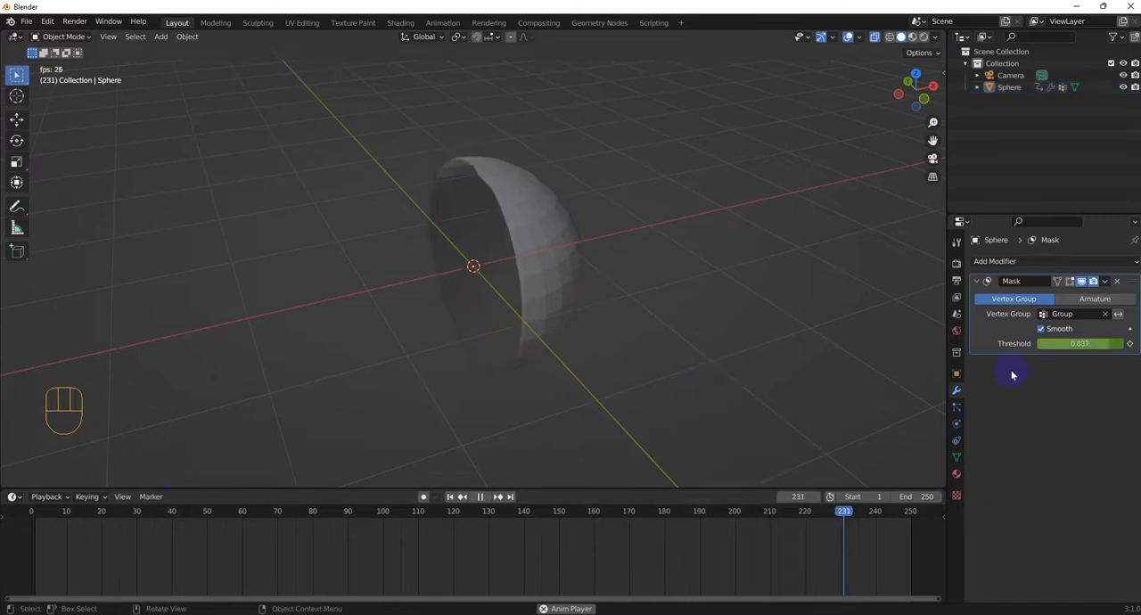
Step: Remove the Mask modifier, stop the playback and delete the sphere
click(1116, 281)
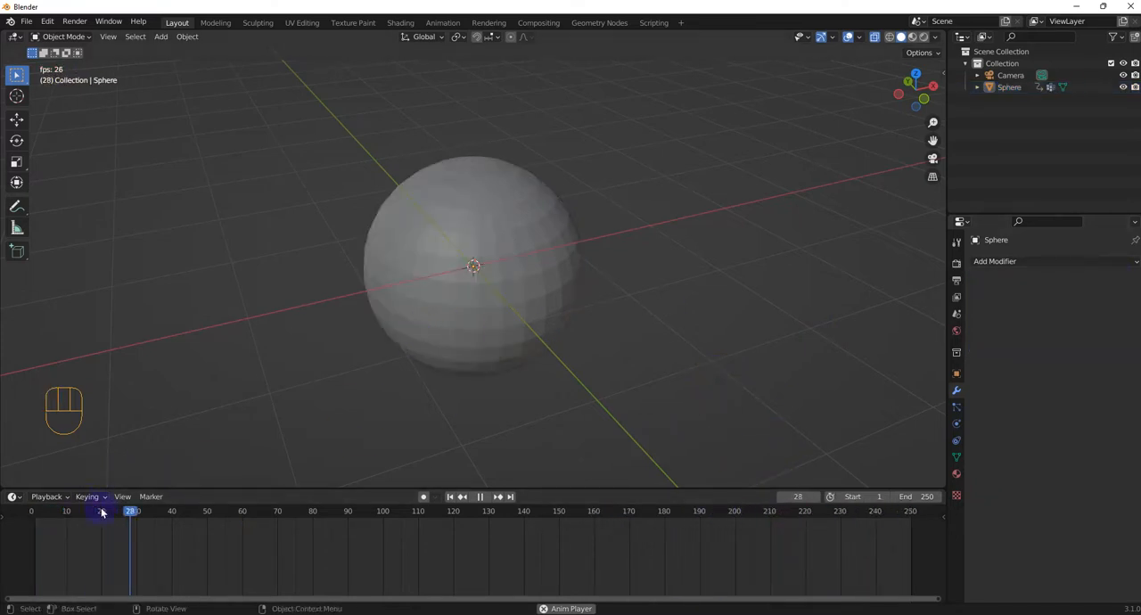
click(481, 497)
click(495, 271)
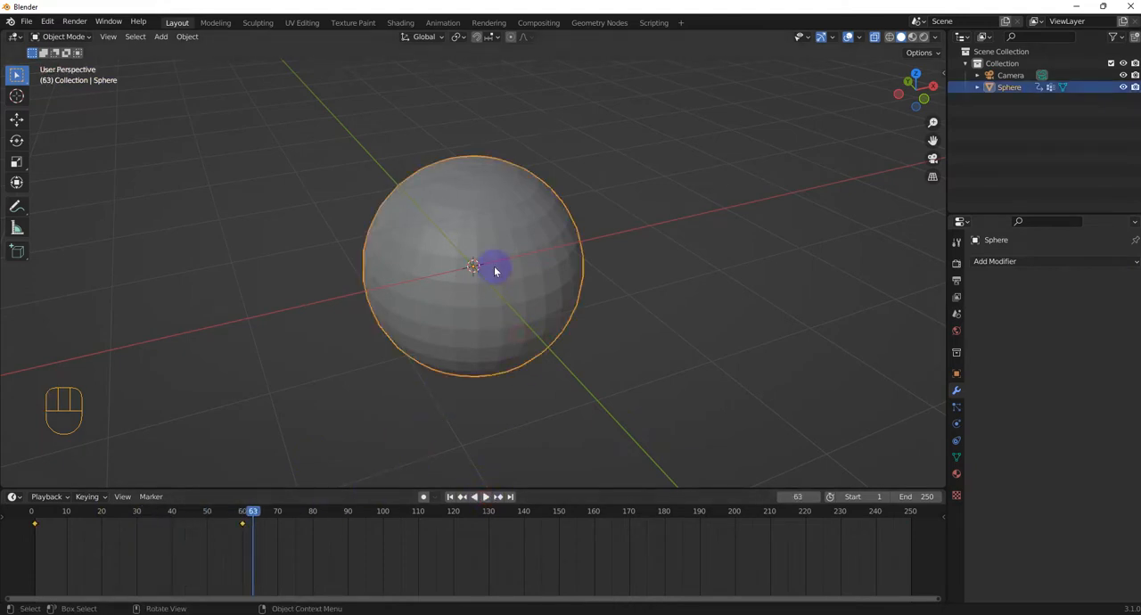
key(Delete)
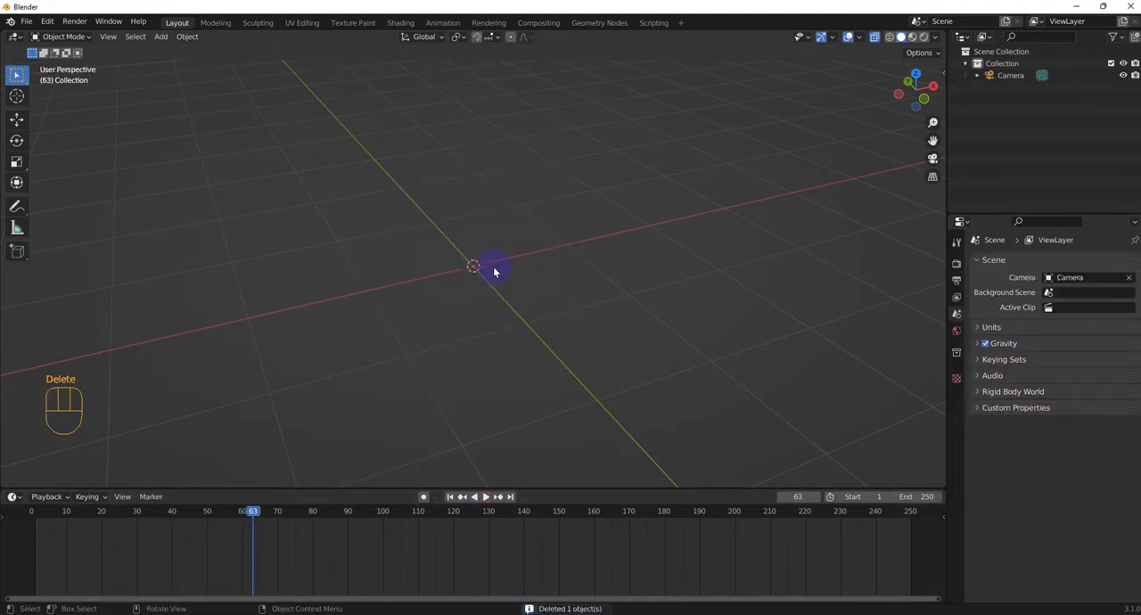
Step: Add a cube mesh and enter Edit Mode
key(shift+a)
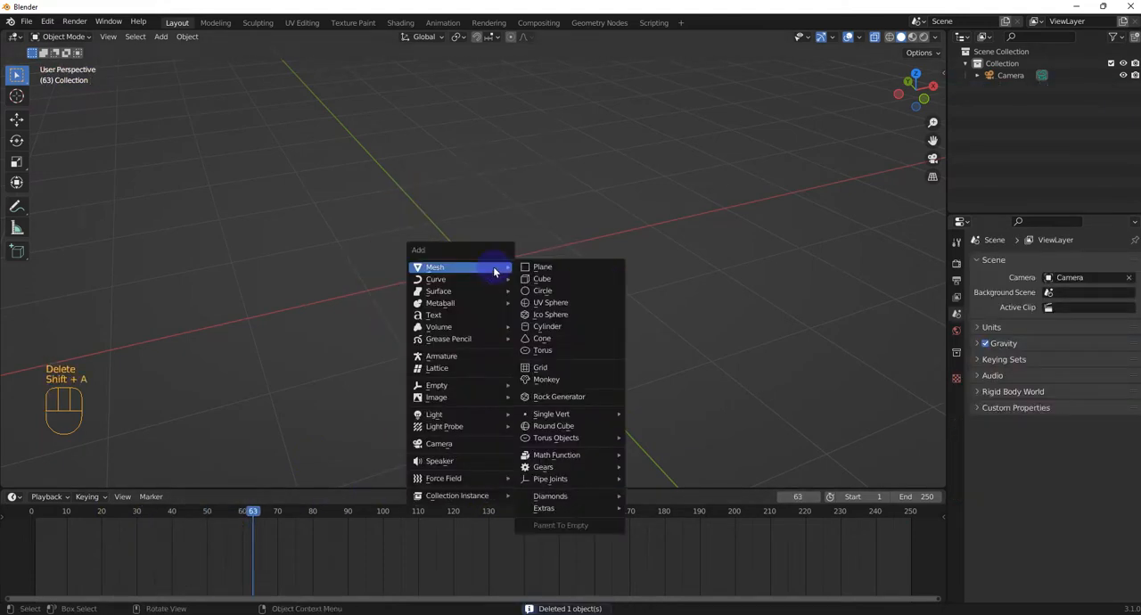
click(538, 280)
click(453, 190)
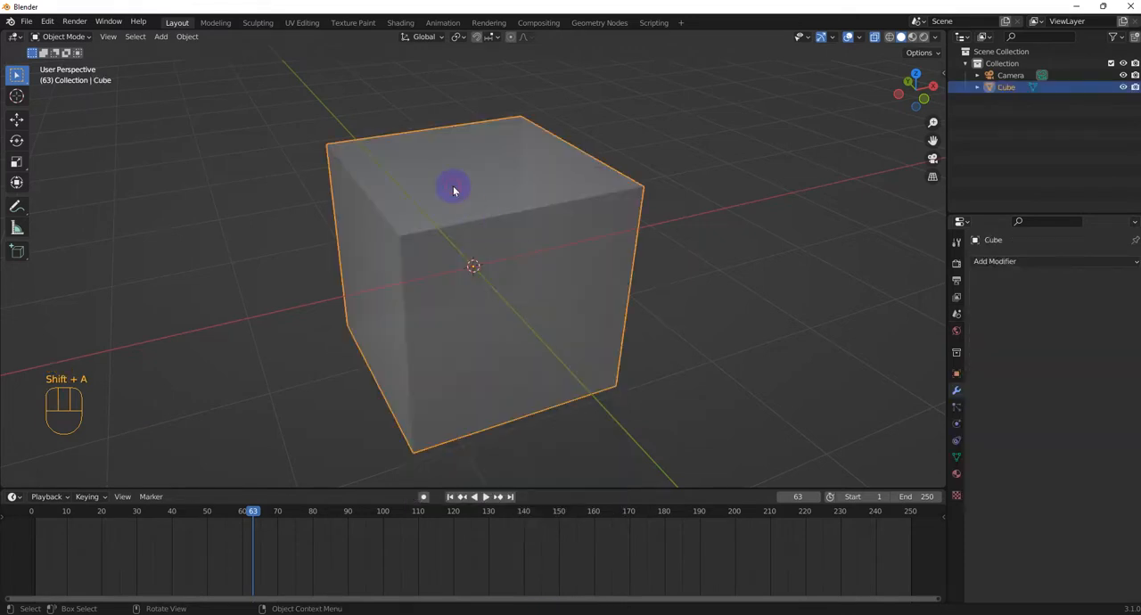
key(Tab)
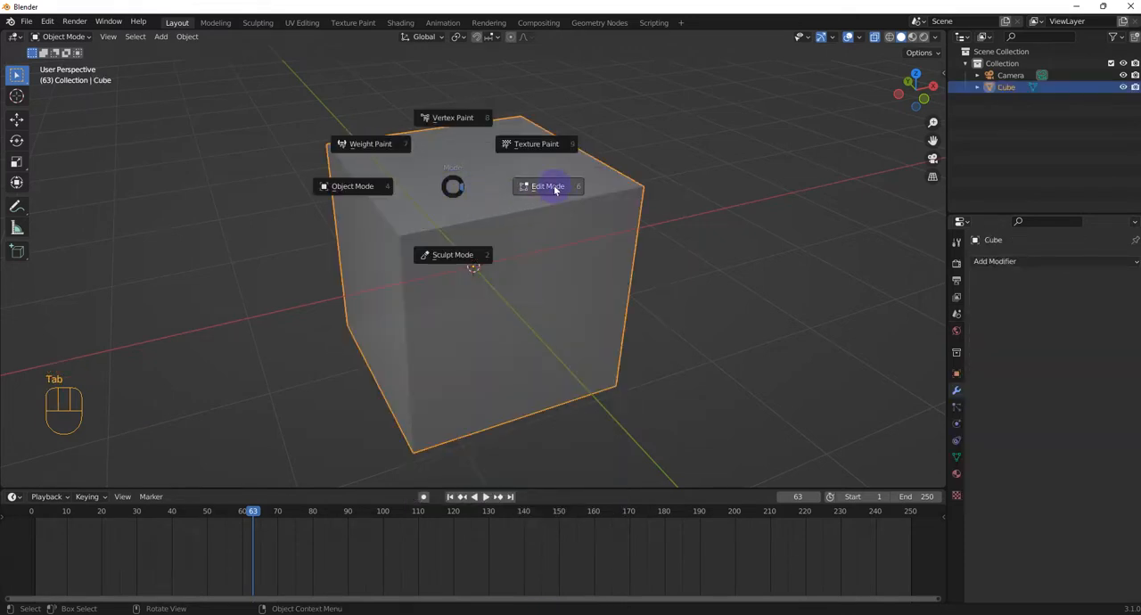
click(554, 190)
Step: Subdivide the whole cube twice
middle_drag(622, 270, 517, 229)
right_click(486, 222)
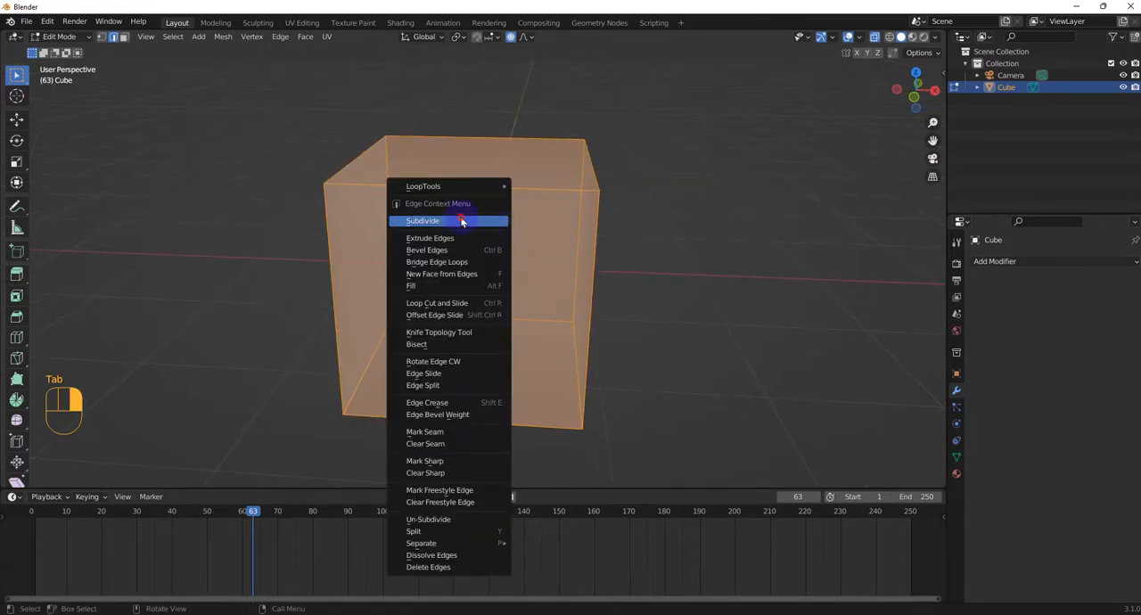
click(462, 222)
right_click(472, 223)
middle_drag(422, 225, 466, 212)
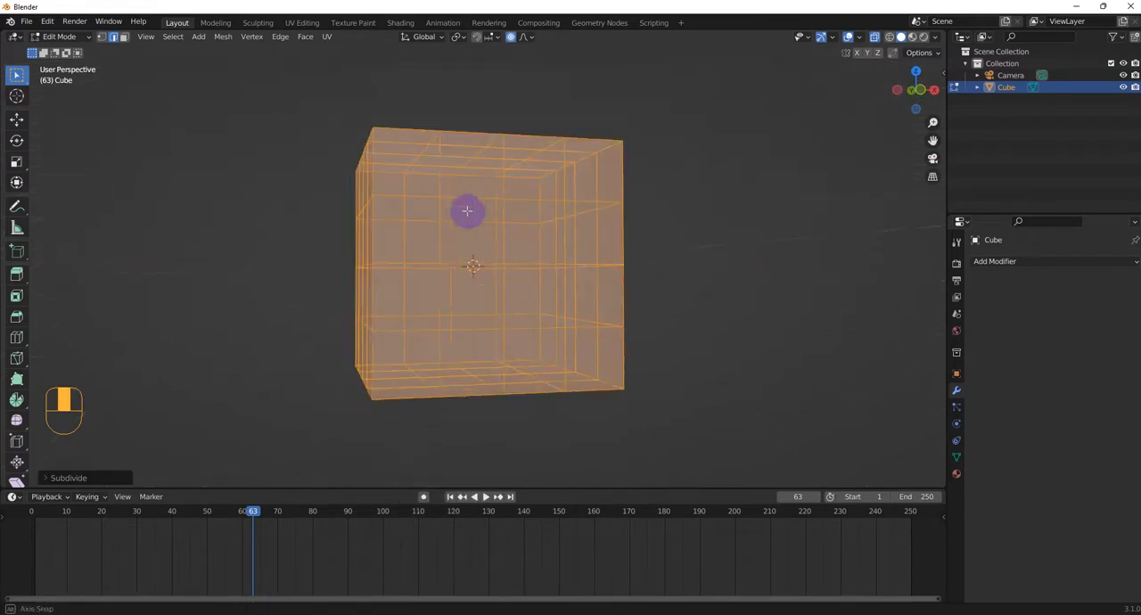
Step: Clear the selection and select the geometry of the cube's upper half, including the far side
click(272, 94)
drag(497, 257, 711, 253)
middle_drag(715, 247, 311, 89)
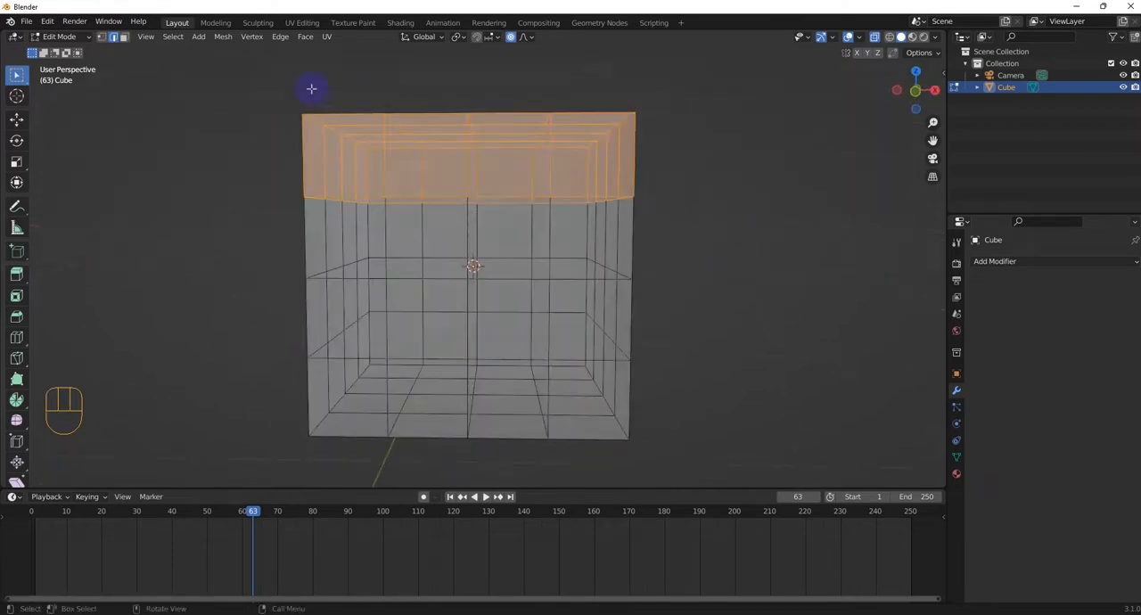
drag(219, 61, 731, 338)
middle_drag(731, 339, 798, 314)
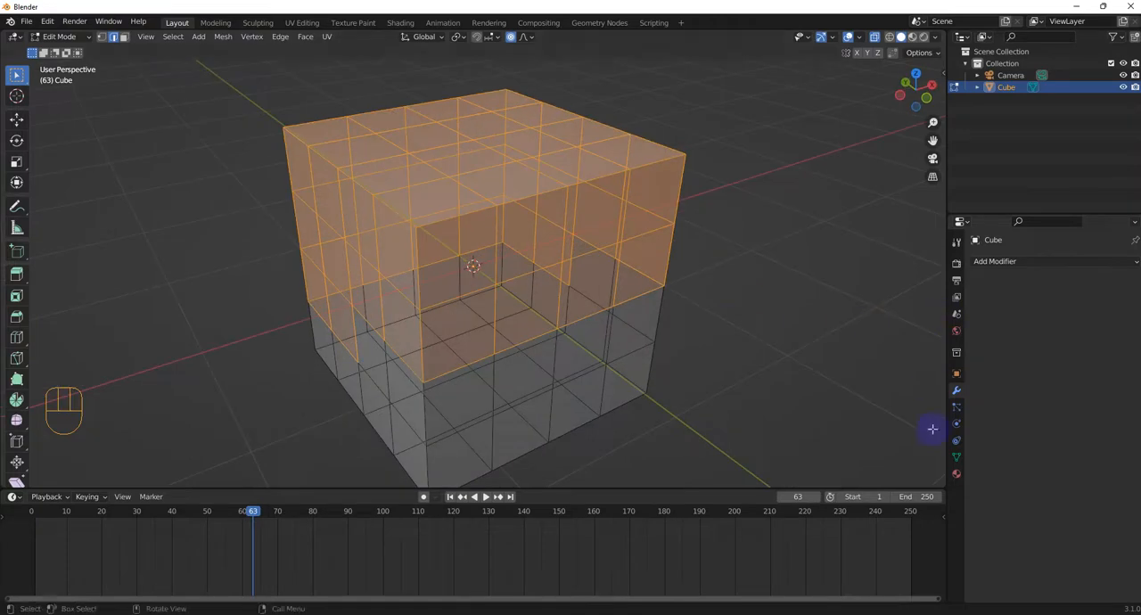
Step: Create a vertex group, assign the selected upper half to it with weight 1.000 and clear the selection
click(956, 457)
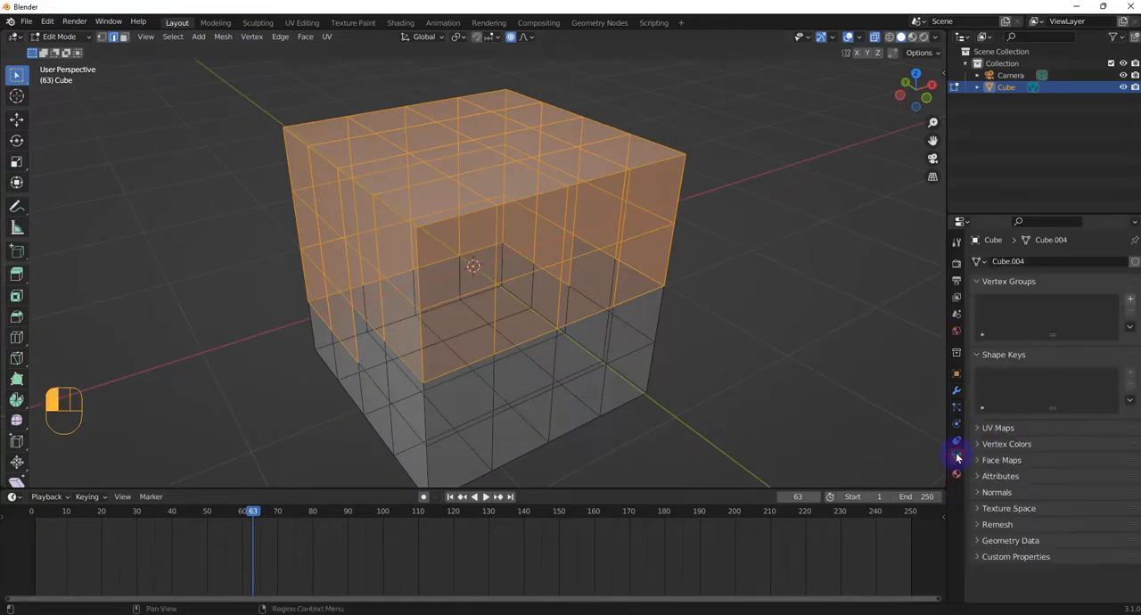
click(1130, 300)
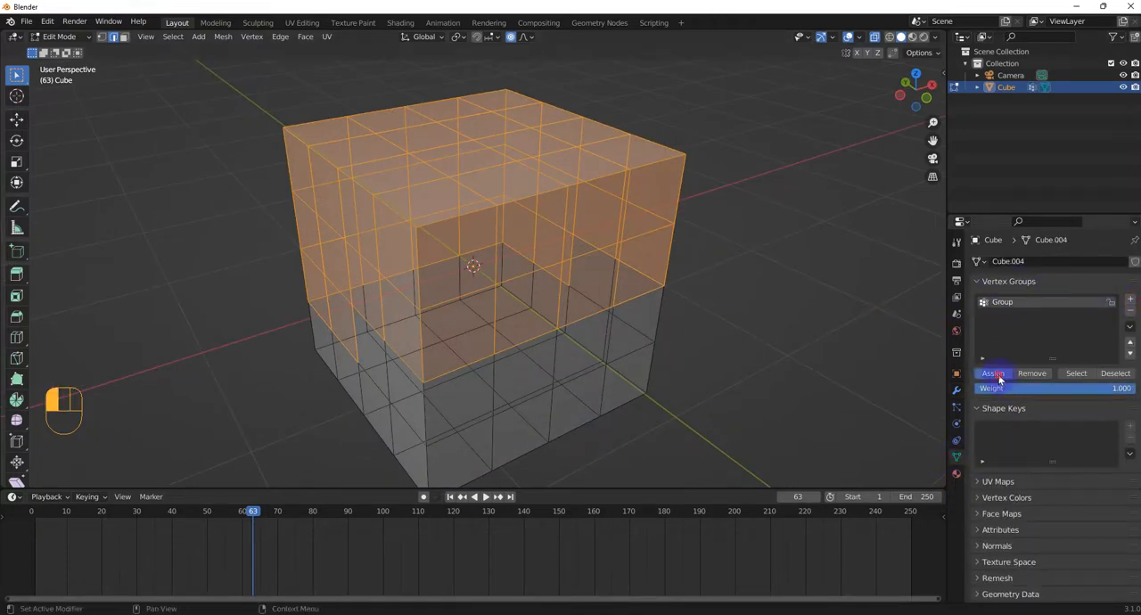
click(800, 318)
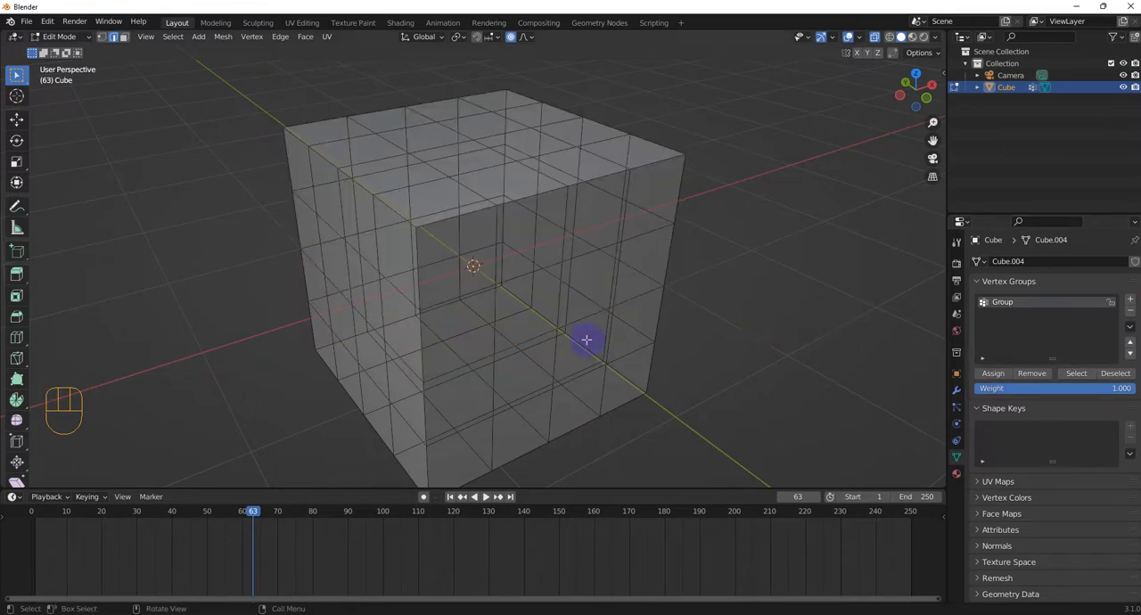
middle_drag(588, 338, 866, 319)
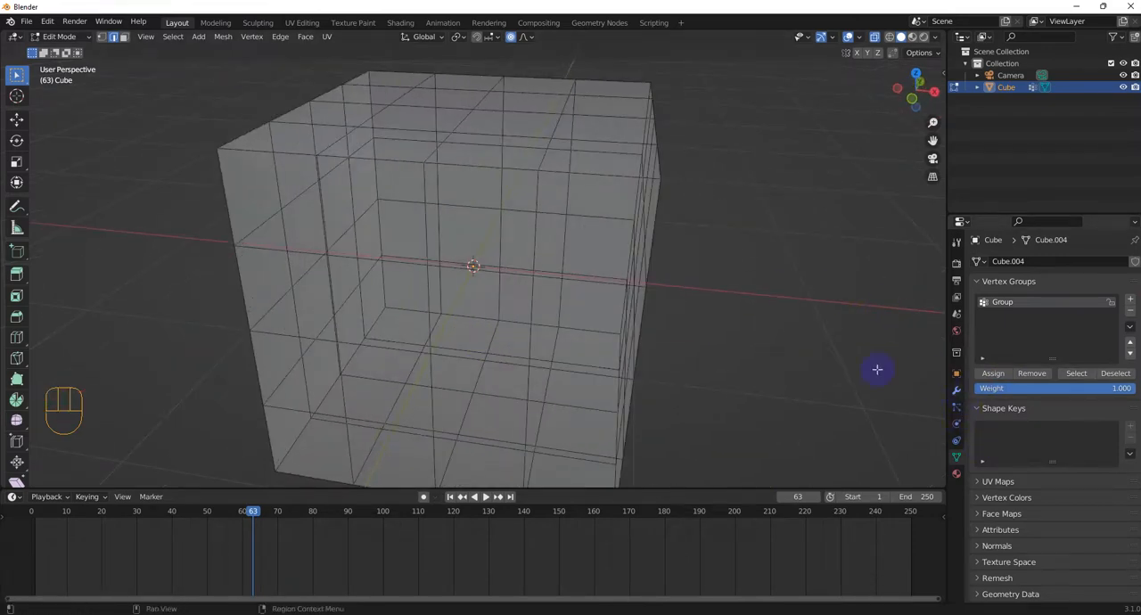
Step: Return to Object Mode and add a Mask modifier to the cube
key(Tab)
click(580, 344)
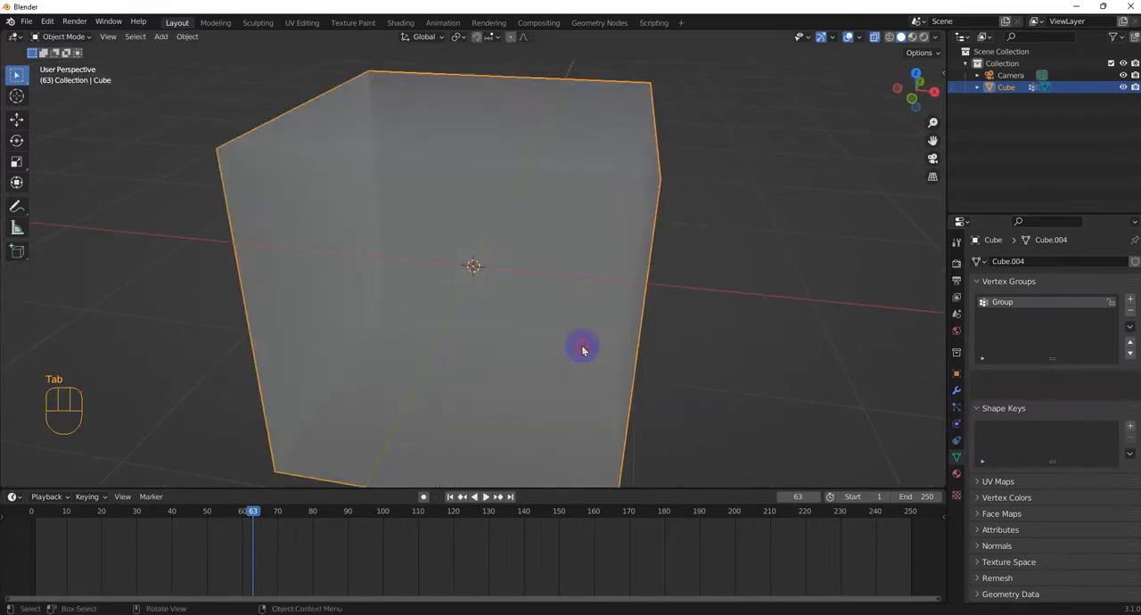
middle_drag(580, 345, 785, 323)
scroll(785, 323, down, 5)
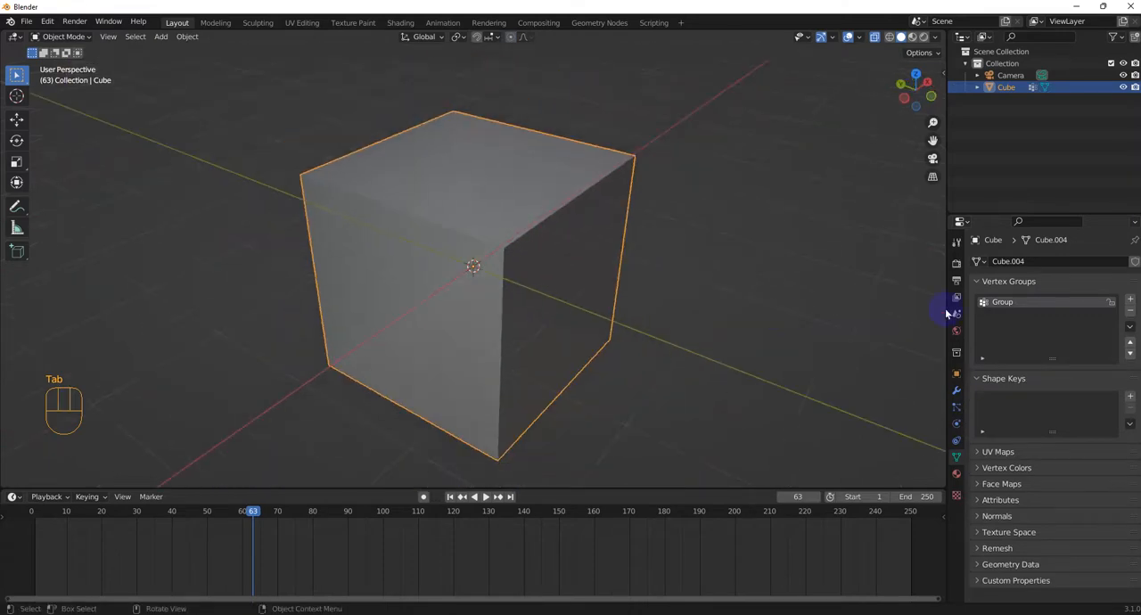
click(956, 390)
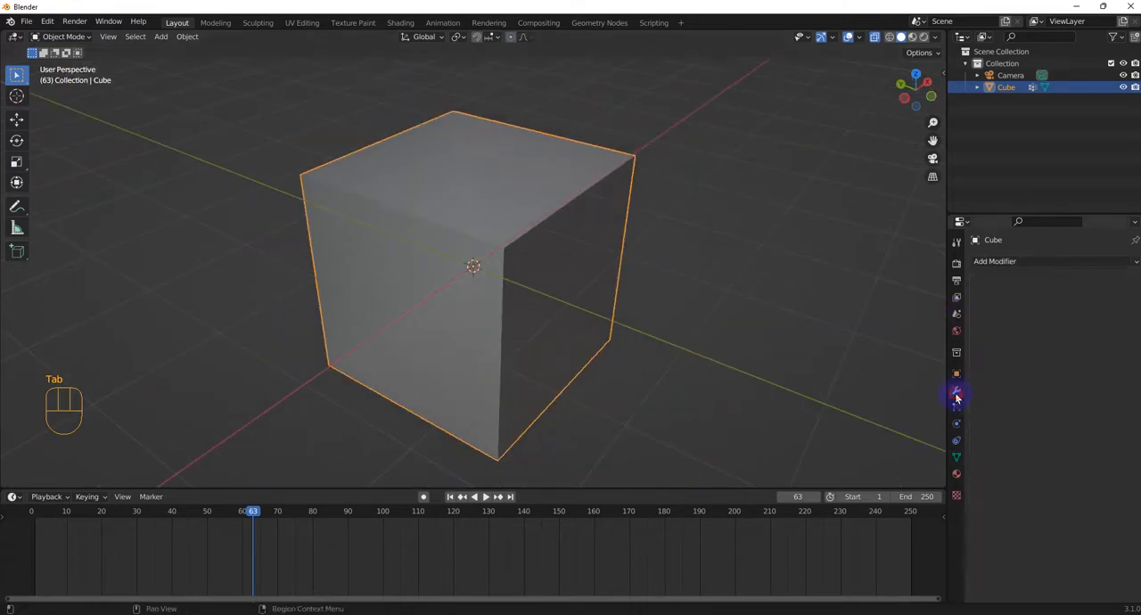
click(1010, 262)
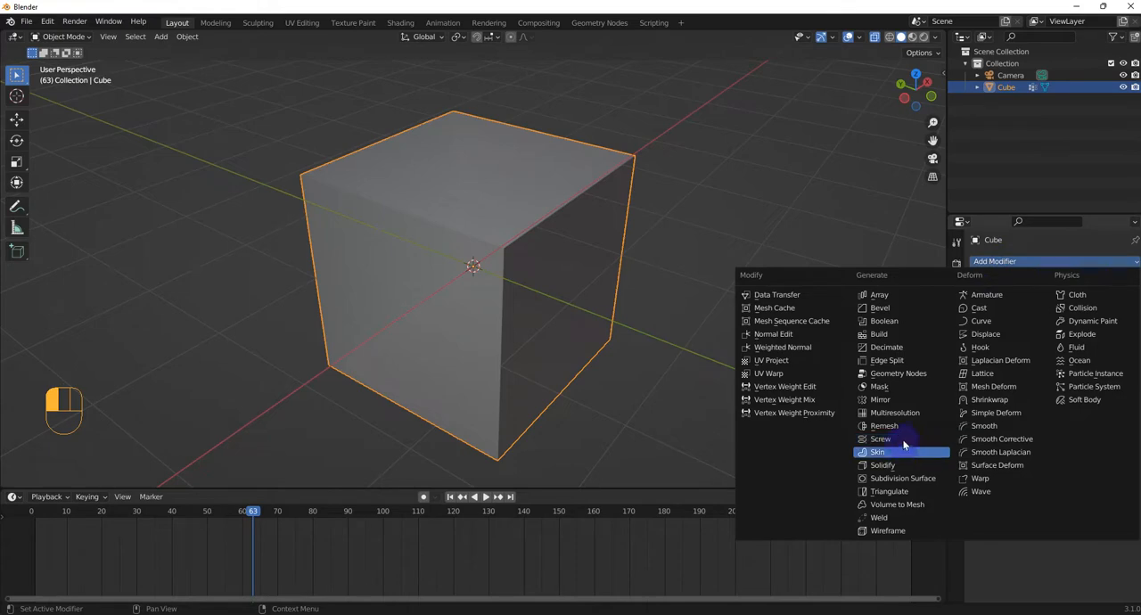
click(887, 387)
Step: Set the cube's Mask modifier to use the vertex group Group and inspect the masked shape
middle_drag(823, 356, 776, 357)
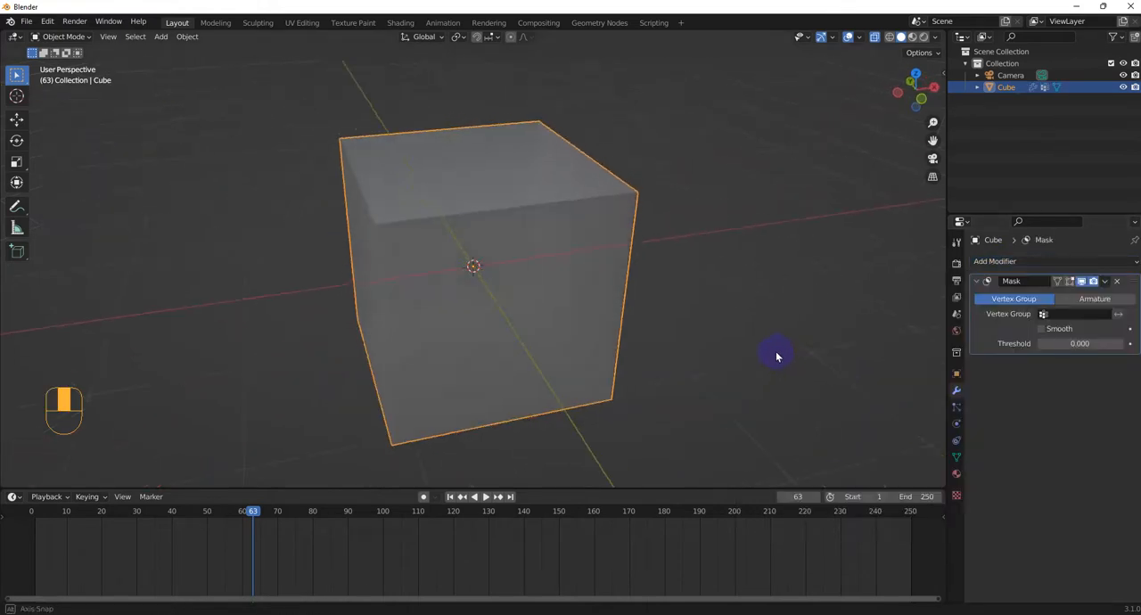
click(1043, 314)
click(1041, 329)
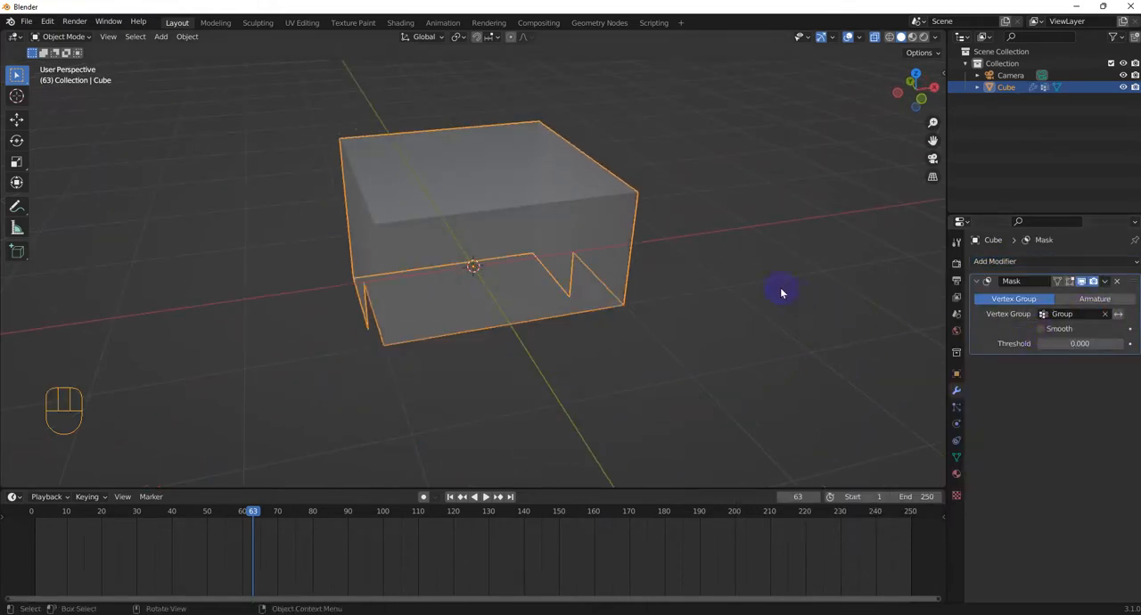
middle_drag(781, 293, 908, 353)
Step: Enable Smooth on the cube's Mask modifier and raise the threshold to 0.871
click(1041, 329)
drag(1048, 344, 1113, 344)
middle_drag(437, 330, 494, 364)
Step: Set the Mask threshold to 0.000 at frame 1 and insert a keyframe for it
drag(254, 511, 34, 515)
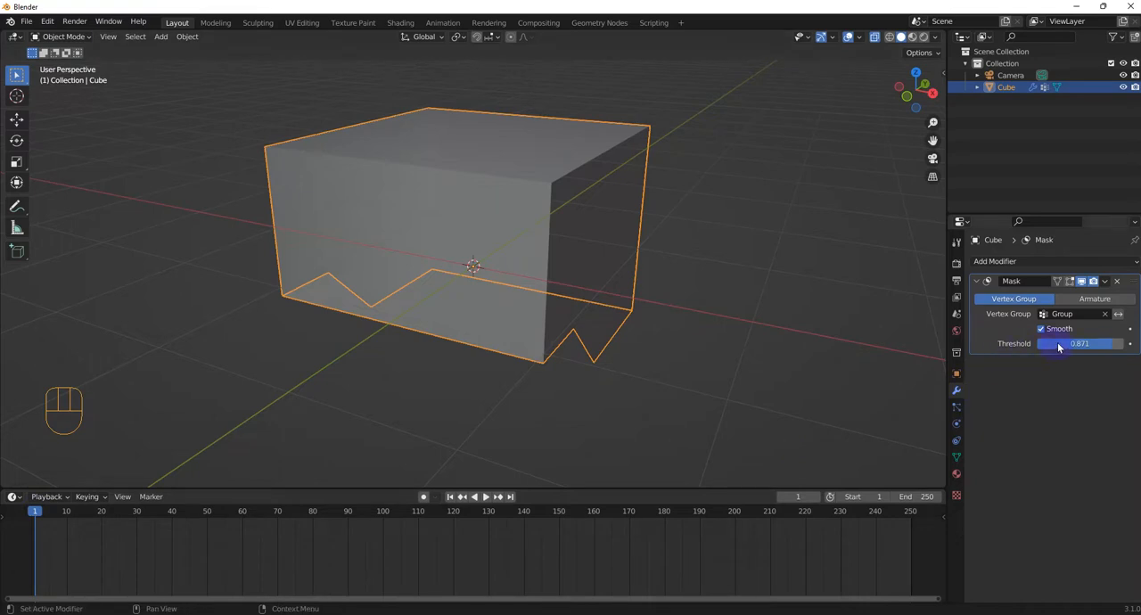
drag(1080, 343, 1038, 343)
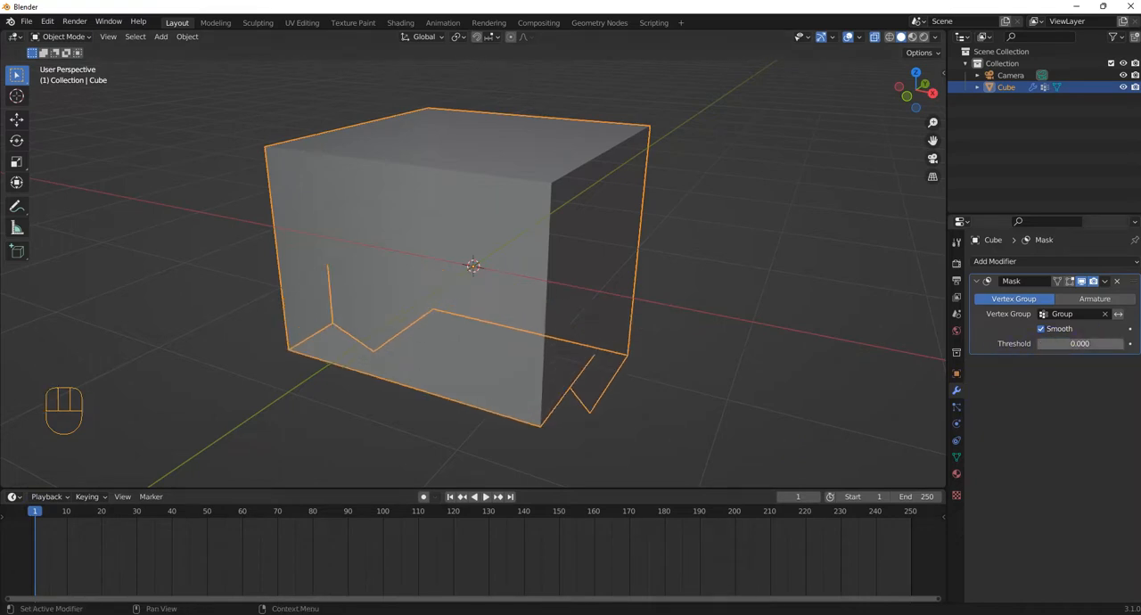
right_click(1074, 345)
click(1034, 346)
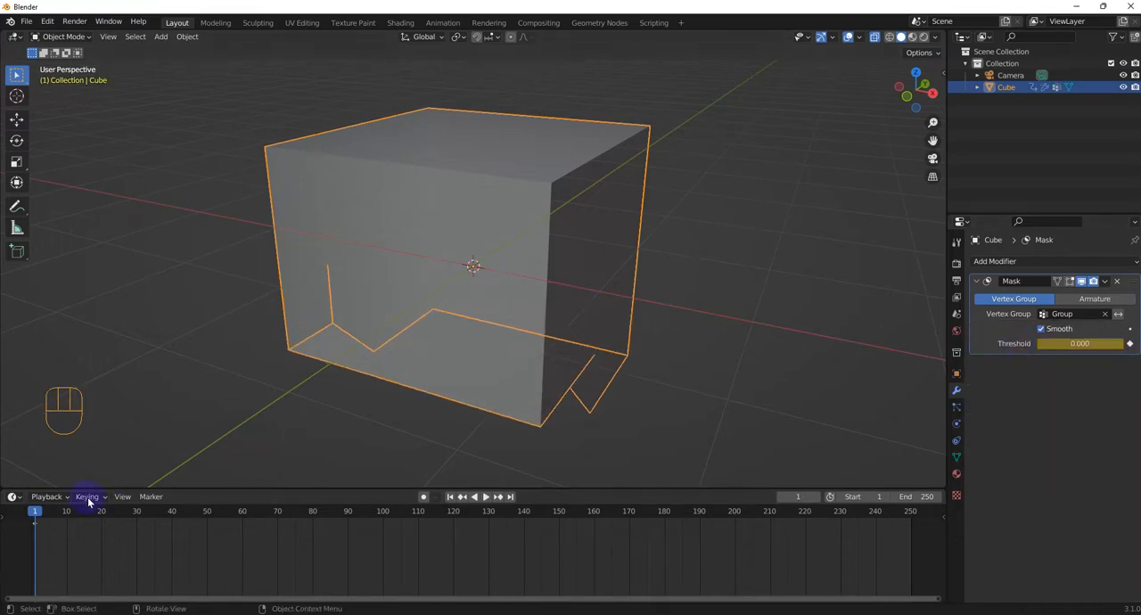
Step: Set the Mask threshold to 0.980 and insert a keyframe for it at frame 60
drag(49, 515, 246, 514)
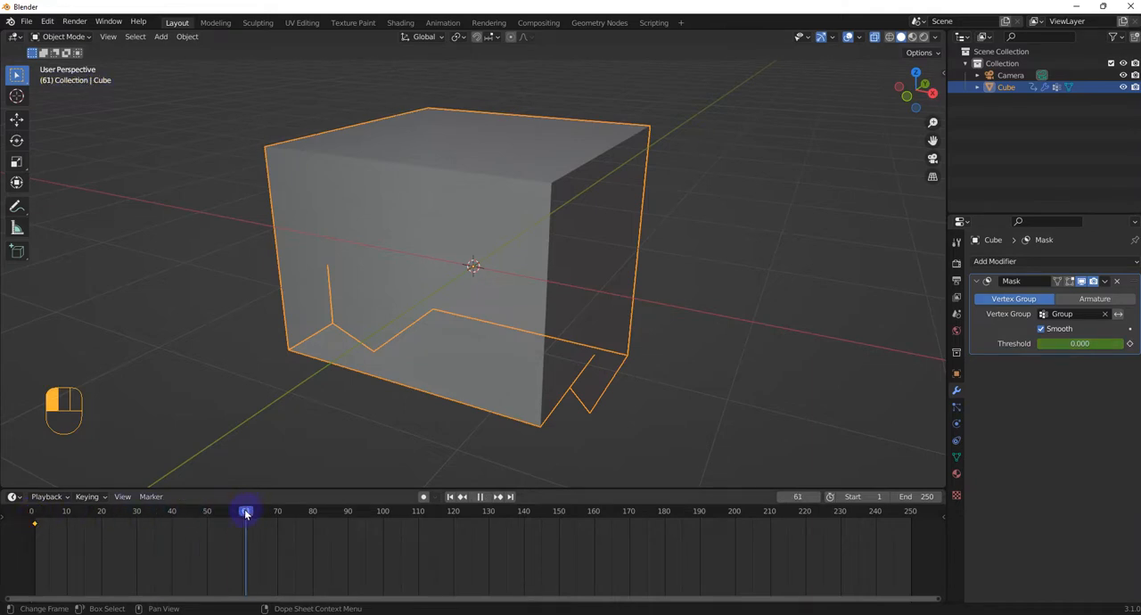
drag(1051, 345, 1115, 345)
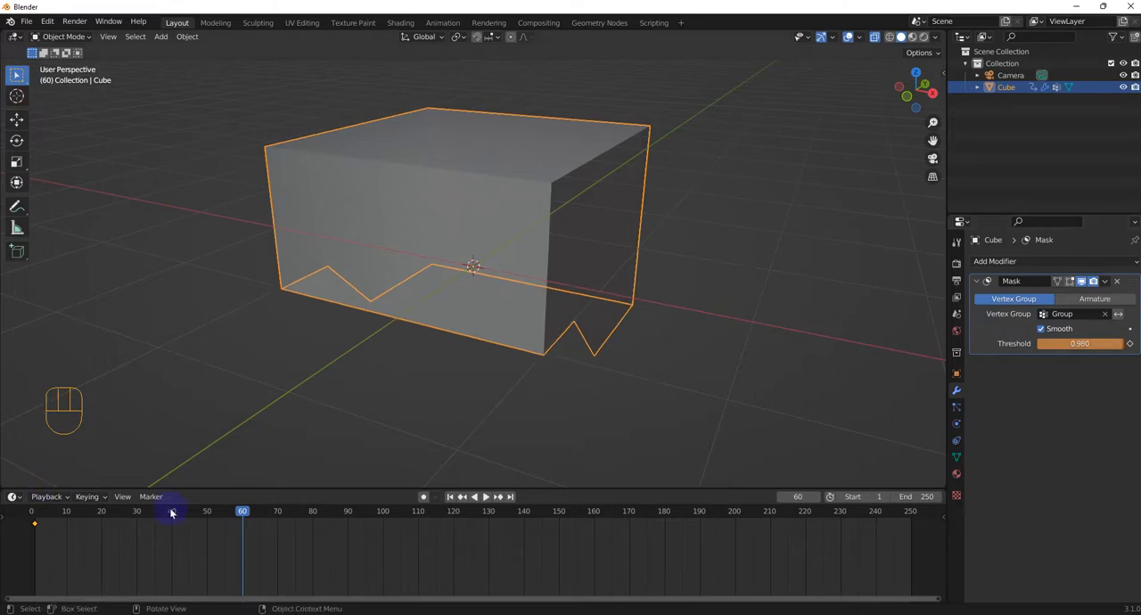
right_click(242, 517)
right_click(1048, 354)
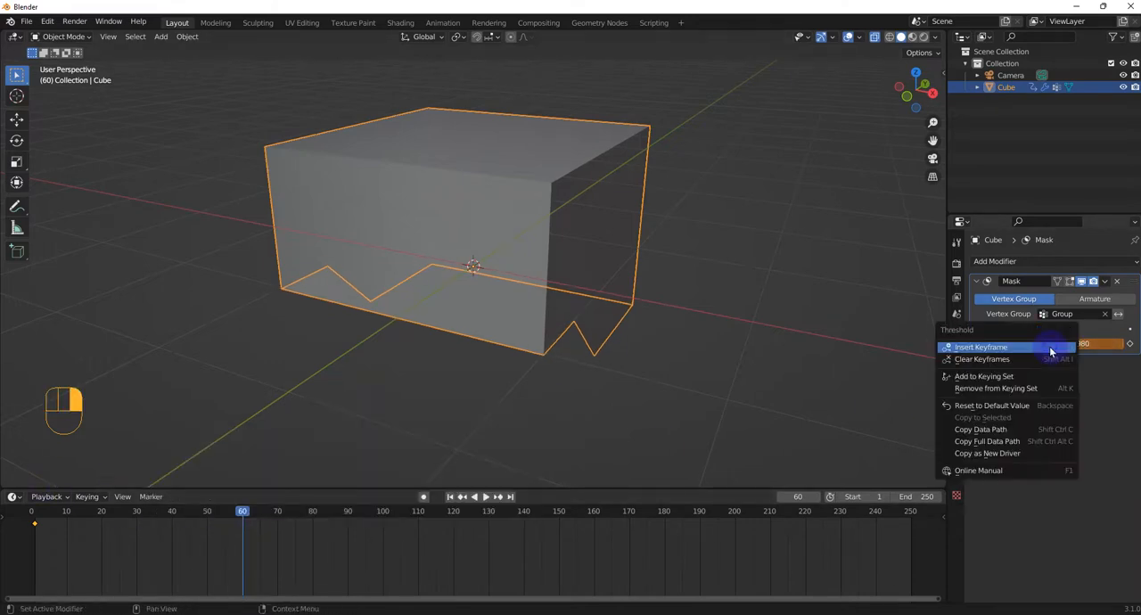
click(979, 347)
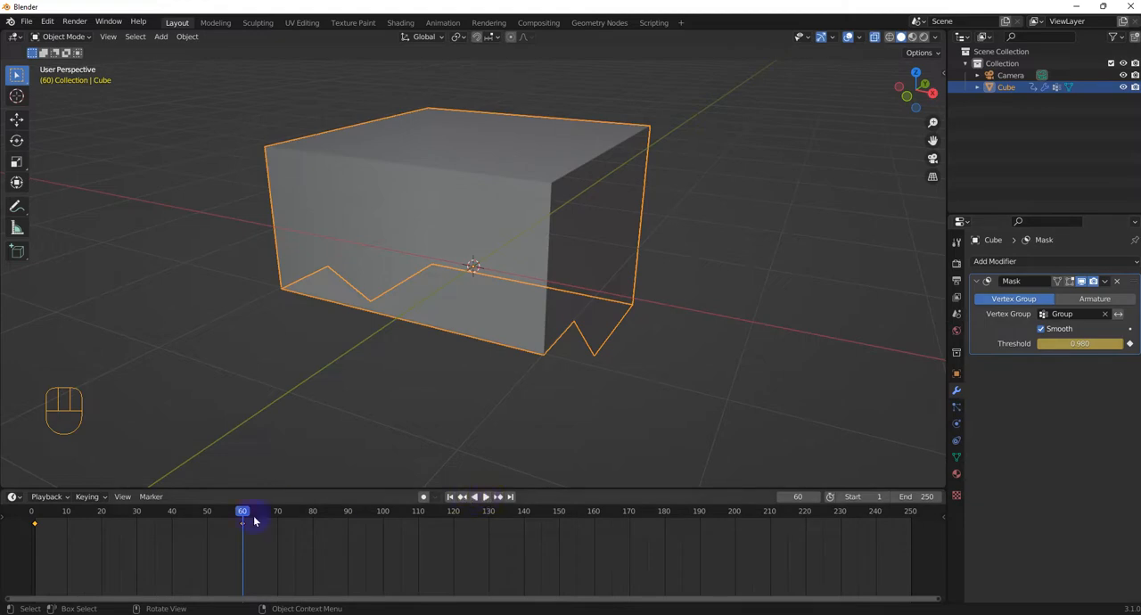
Step: Set the animation's end frame to 60 and play it back from the start while viewing the cube from a lower angle
drag(240, 514, 31, 522)
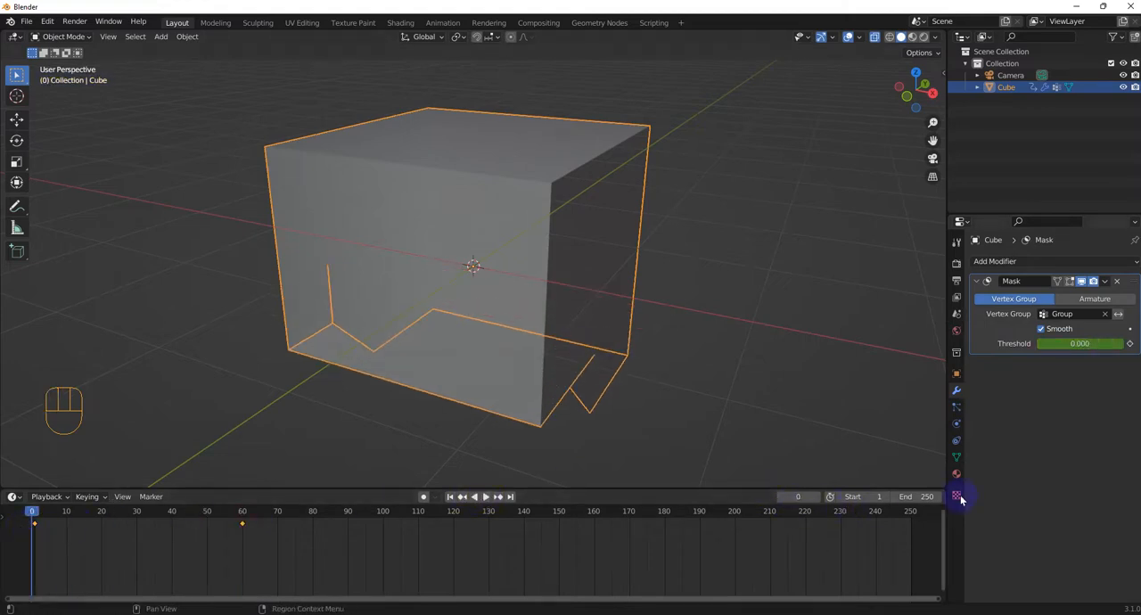
click(932, 495)
text(60)
key(Return)
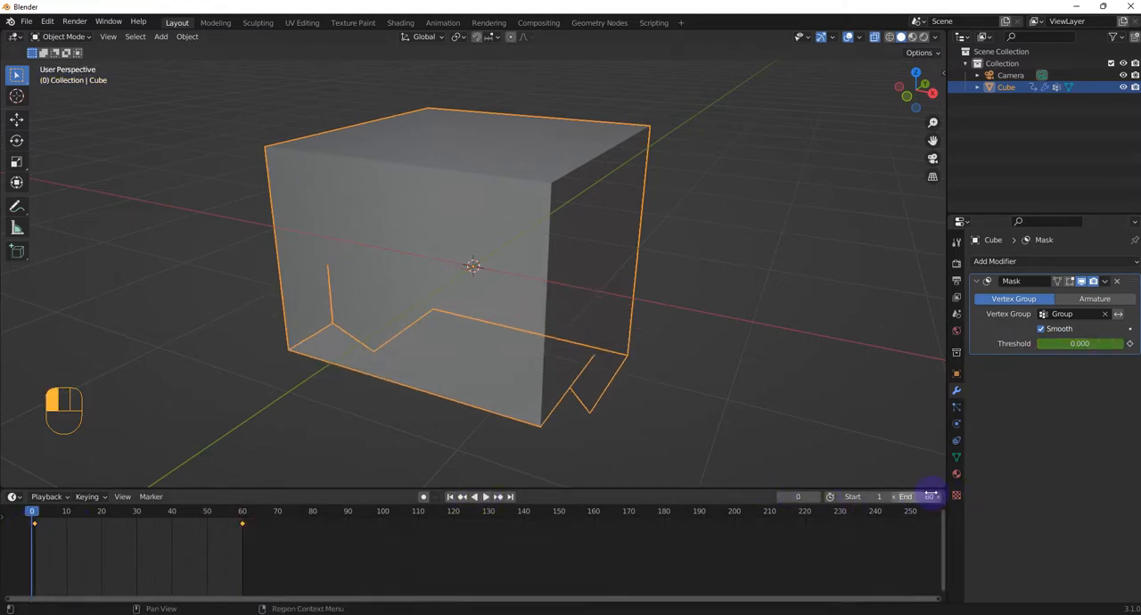
click(486, 498)
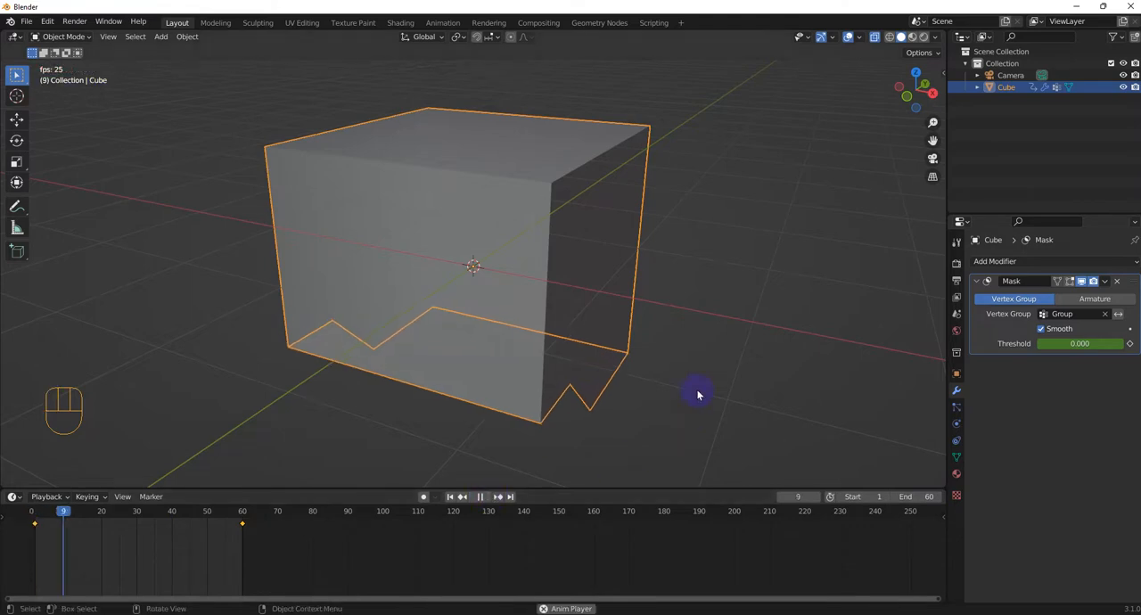
middle_drag(693, 389, 660, 364)
Step: Turn off Smooth on the Mask modifier and toggle the vertex group inversion, leaving the group inverted
click(1040, 329)
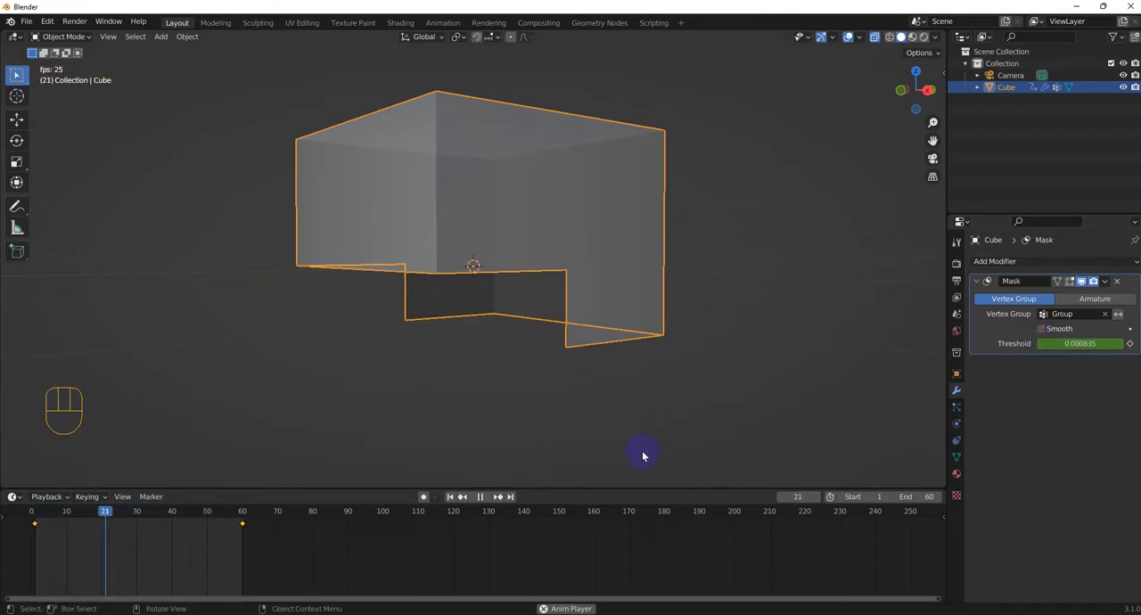
click(1118, 315)
click(1119, 314)
click(1119, 315)
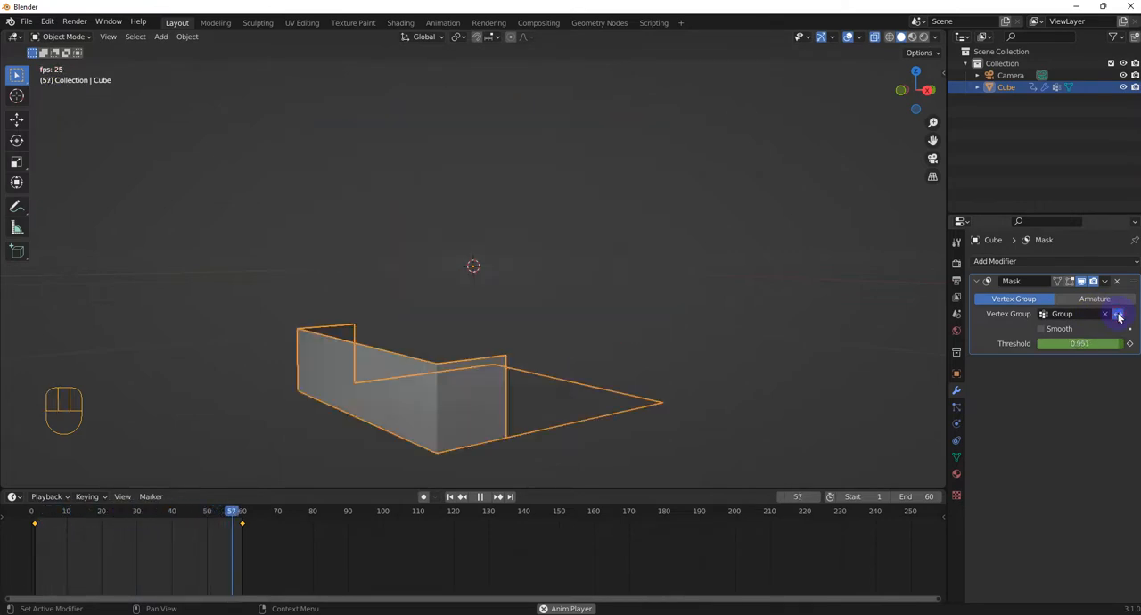
Step: Turn off the vertex group inversion on the Mask modifier while watching the animation from several angles, and stop the playback
click(1118, 314)
click(1119, 314)
middle_drag(568, 391, 306, 453)
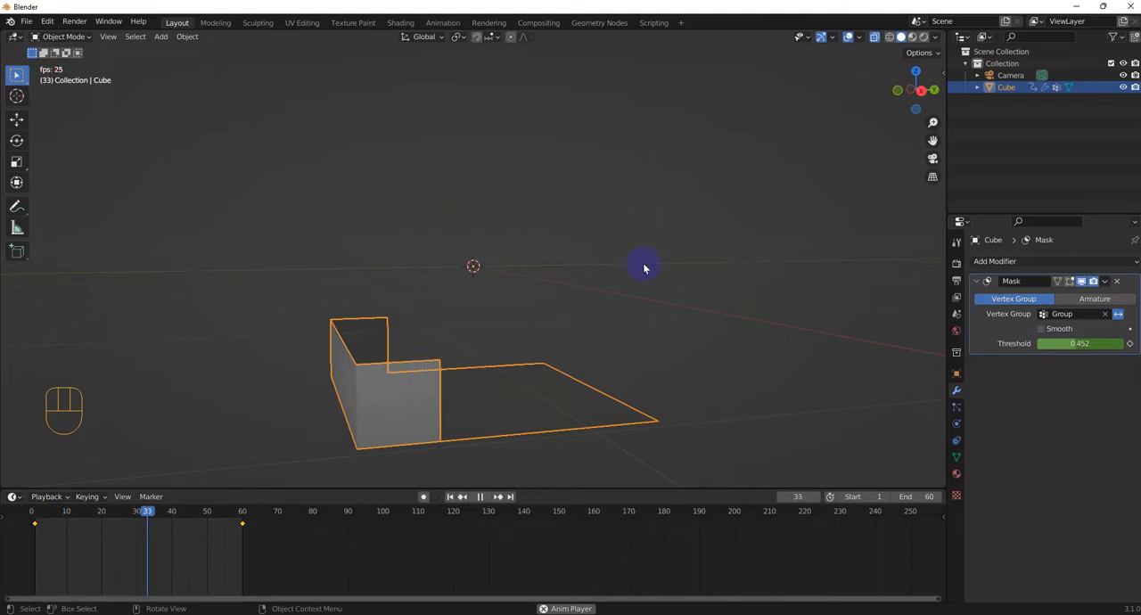
click(1119, 315)
middle_drag(756, 340, 657, 351)
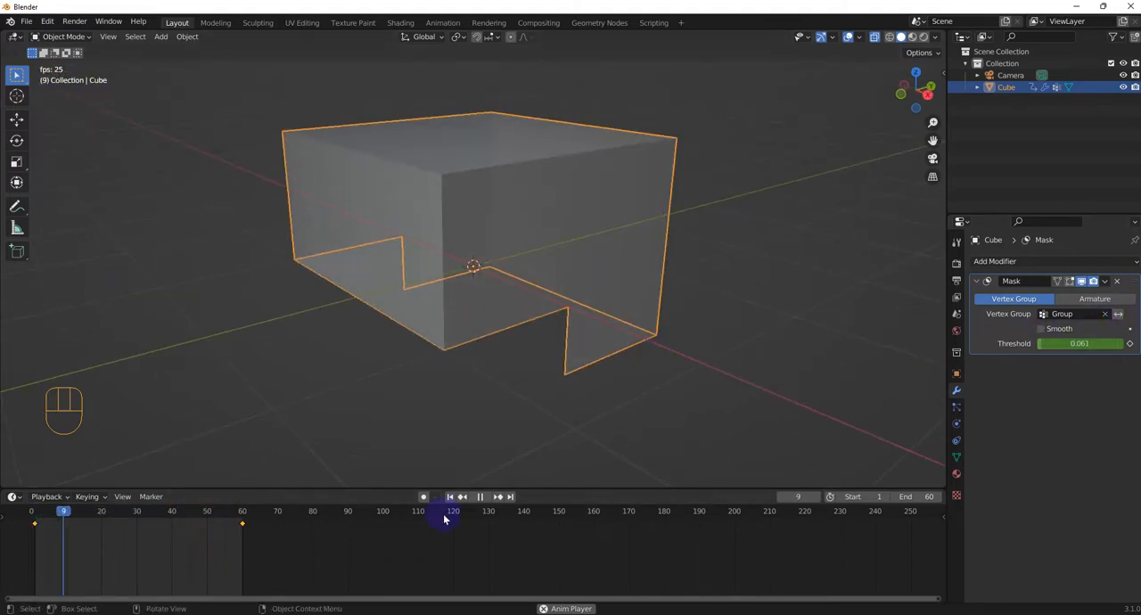
key(space)
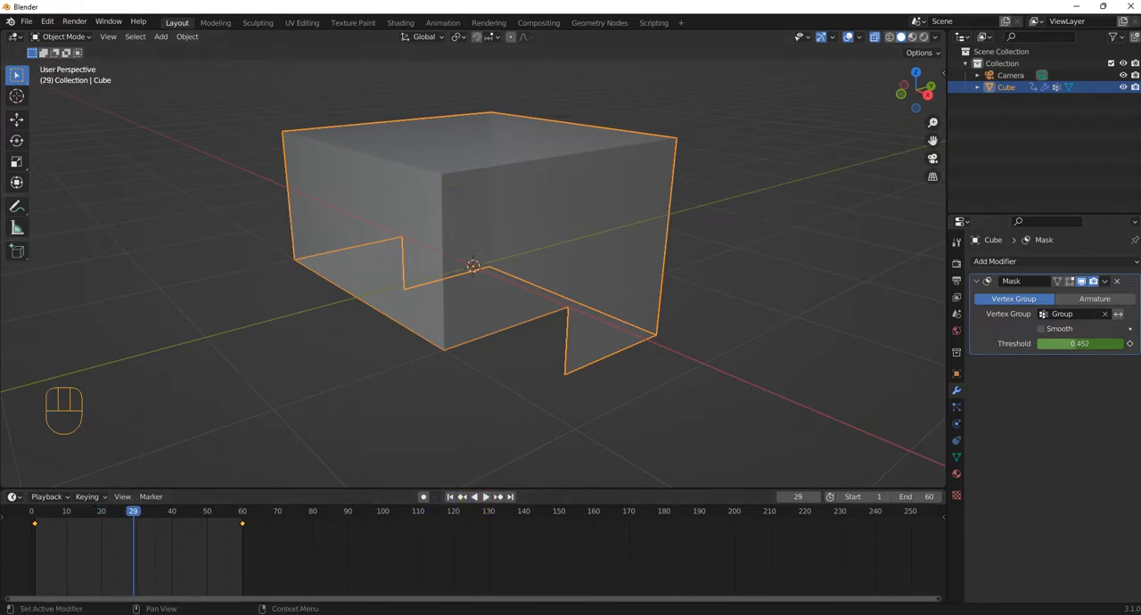
Step: Remove the Mask modifier from the cube and delete its vertex group
click(1117, 281)
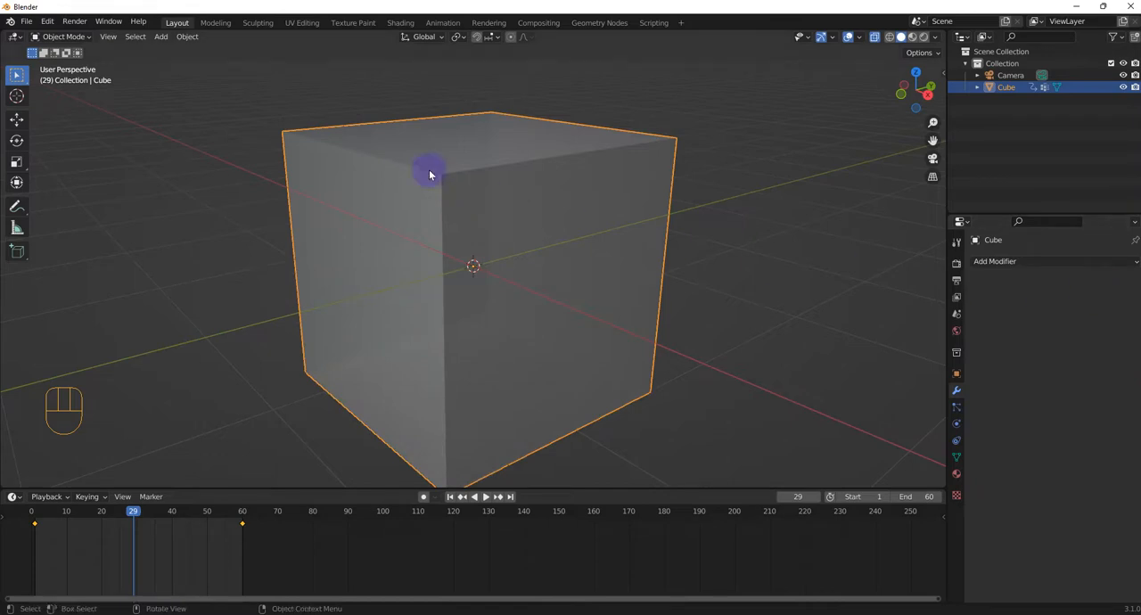
click(464, 265)
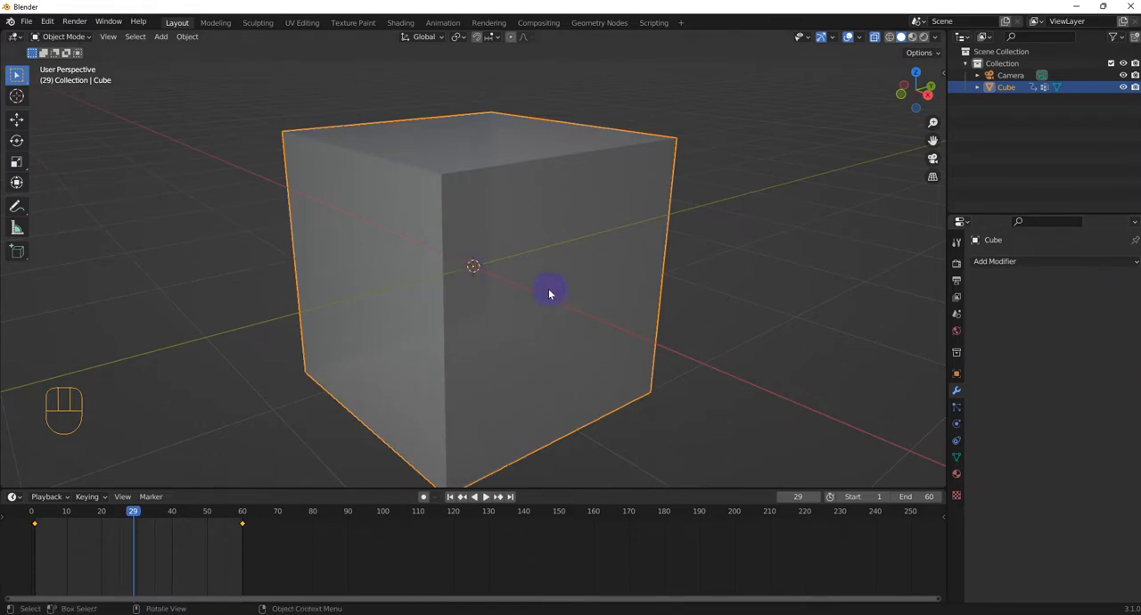
middle_drag(529, 300, 494, 324)
scroll(494, 324, down, 2)
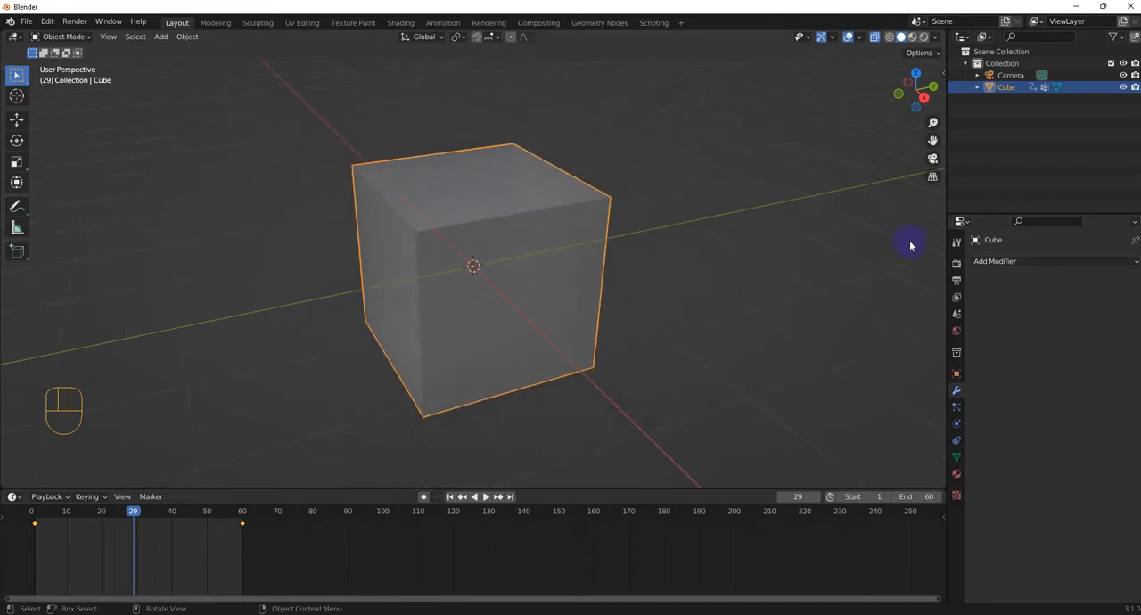
click(959, 458)
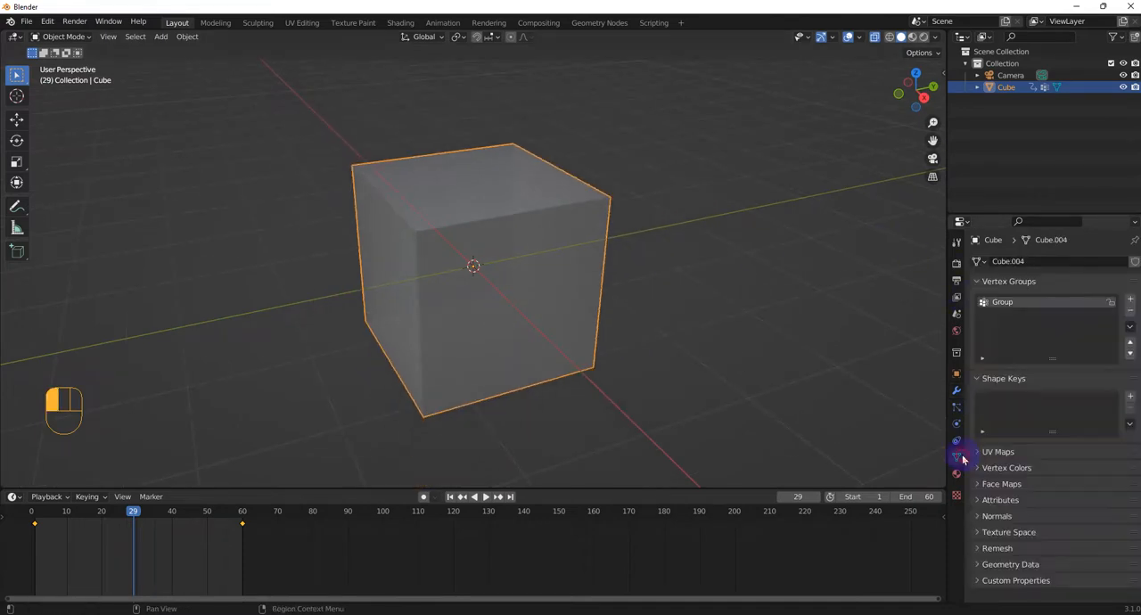
click(1130, 315)
Step: Delete the cube and add a new default cube in its place
drag(298, 554, 14, 461)
key(Delete)
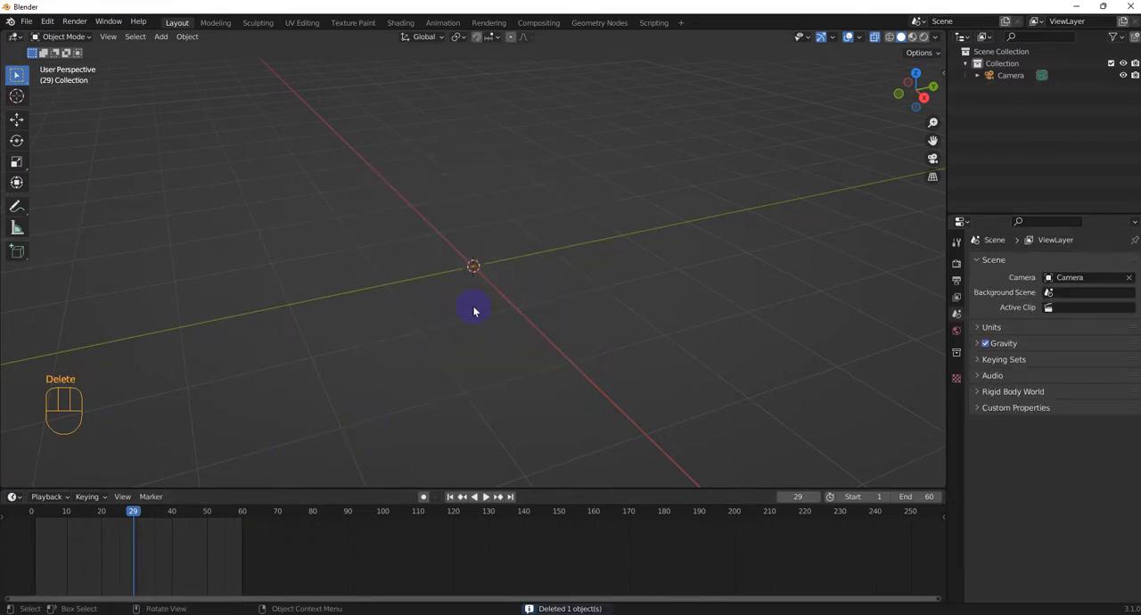
key(shift+a)
click(526, 316)
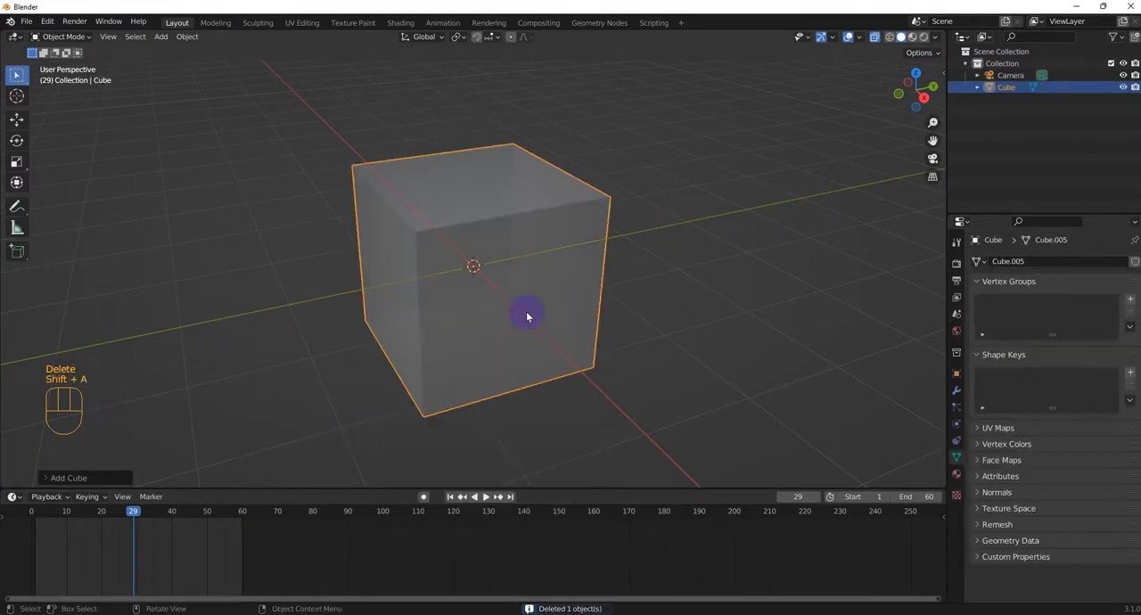
Step: In Weight Paint mode, apply a linear weight gradient across the cube from its left side to its right side in front view
click(75, 40)
click(72, 99)
click(17, 161)
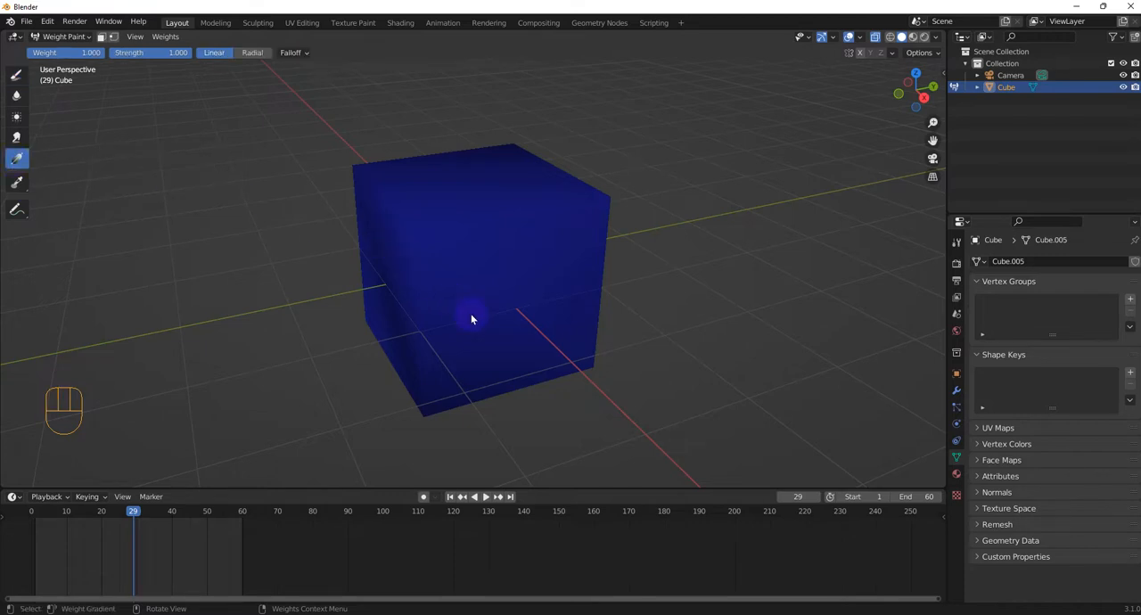
key(KP_1)
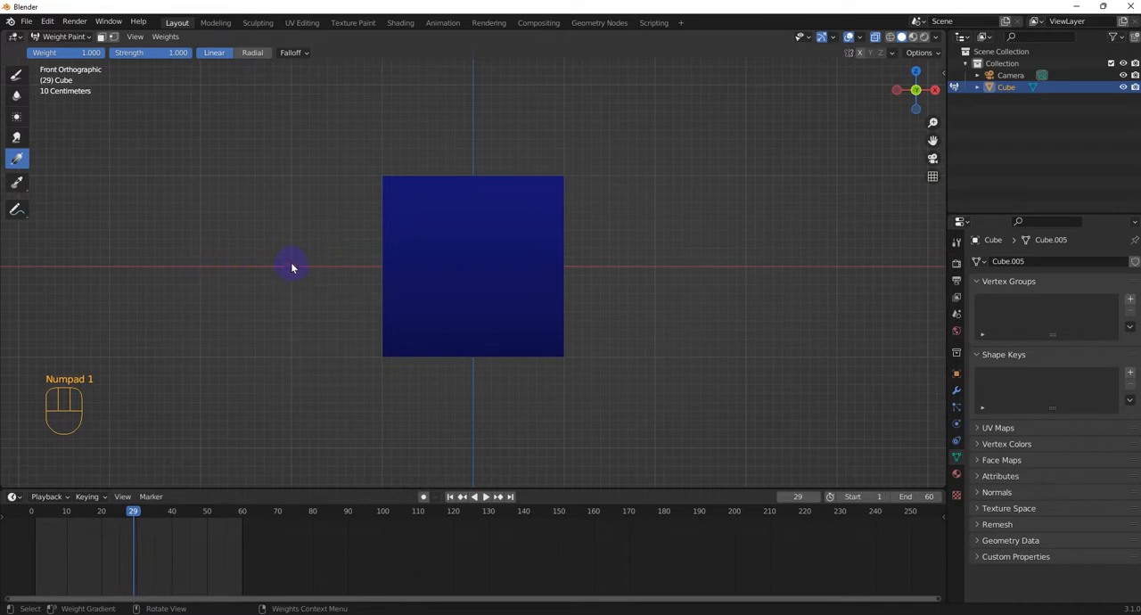
drag(292, 265, 334, 265)
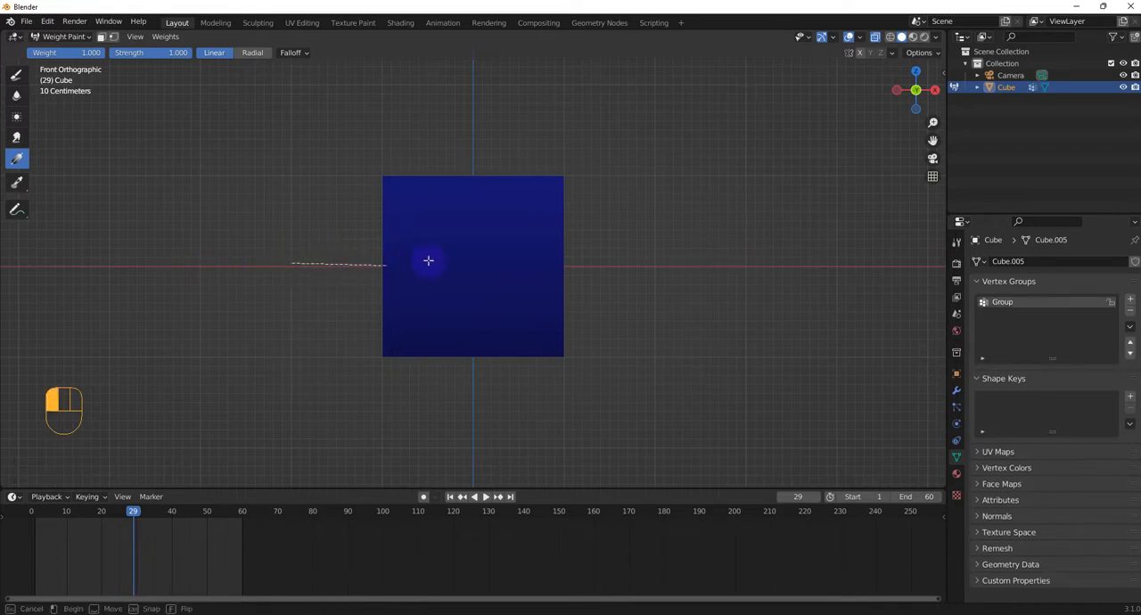
drag(428, 261, 506, 258)
middle_drag(506, 258, 357, 255)
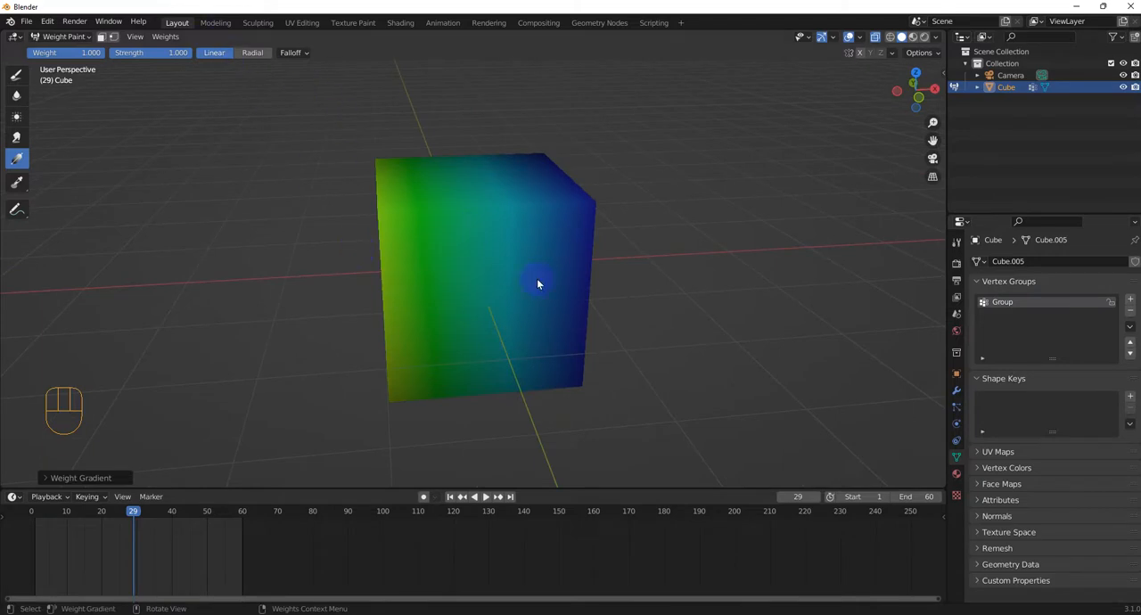
middle_drag(537, 283, 484, 237)
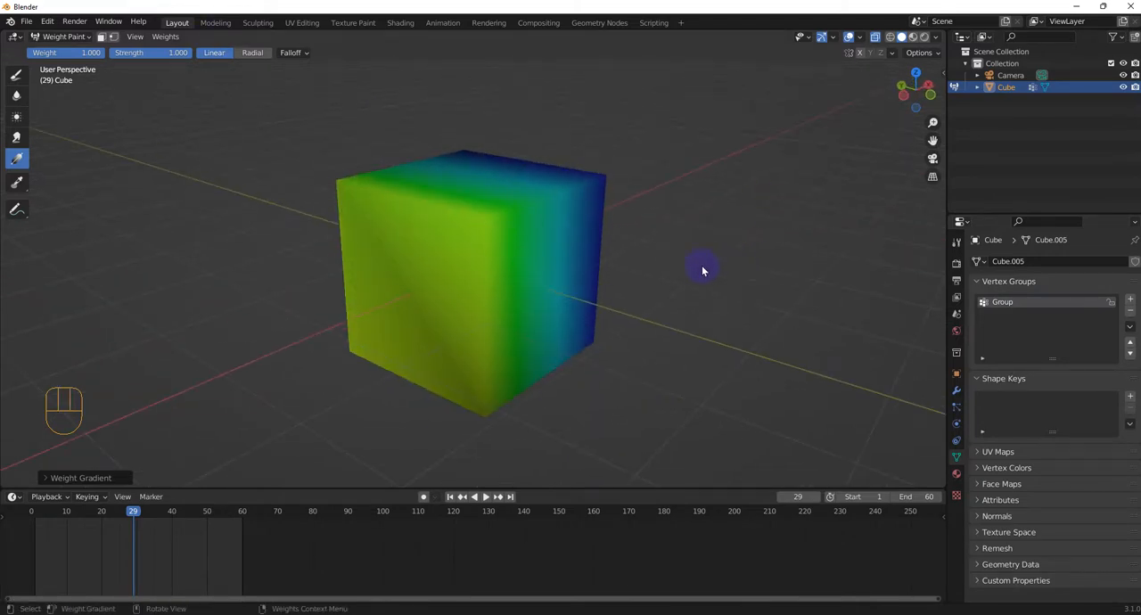
middle_drag(703, 271, 673, 295)
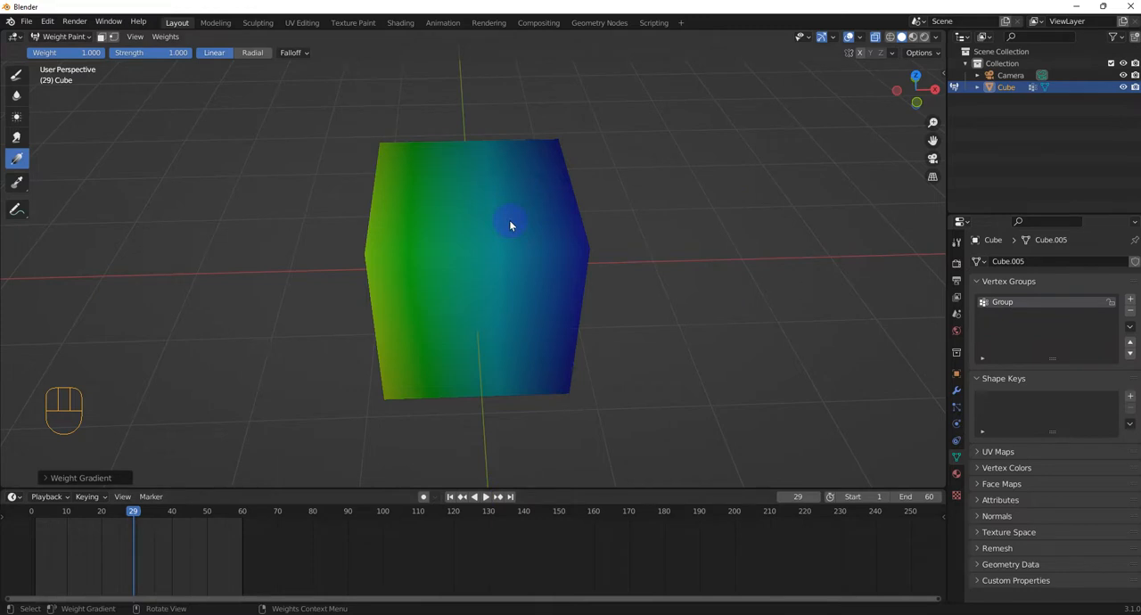
Step: Return the cube to Object Mode and add a Mask modifier that uses the vertex group "Group"
key(Tab)
click(384, 230)
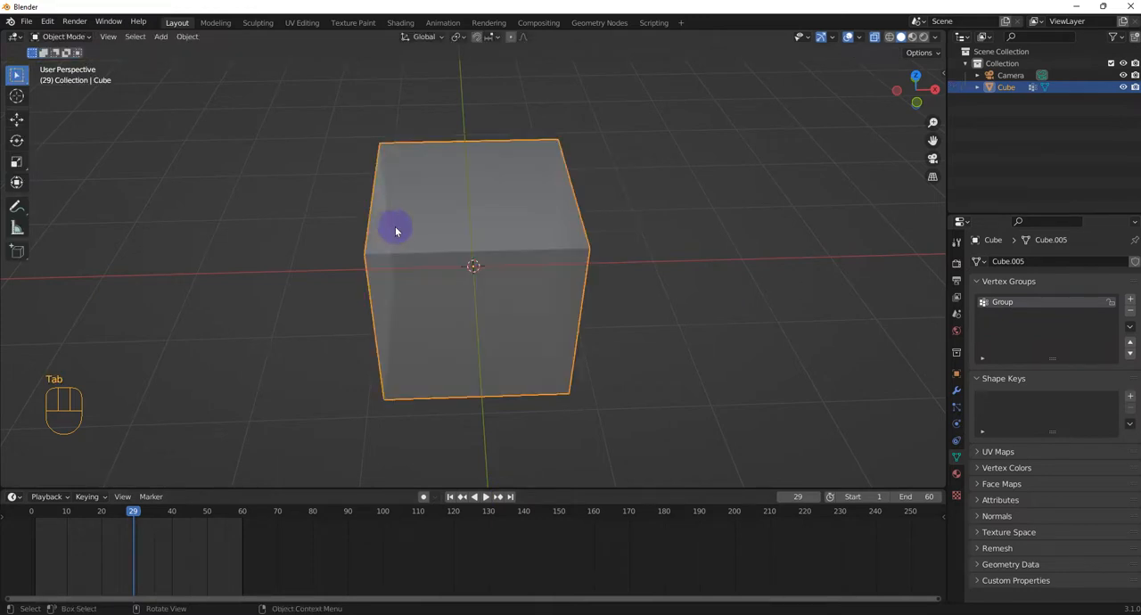
middle_drag(861, 337, 752, 335)
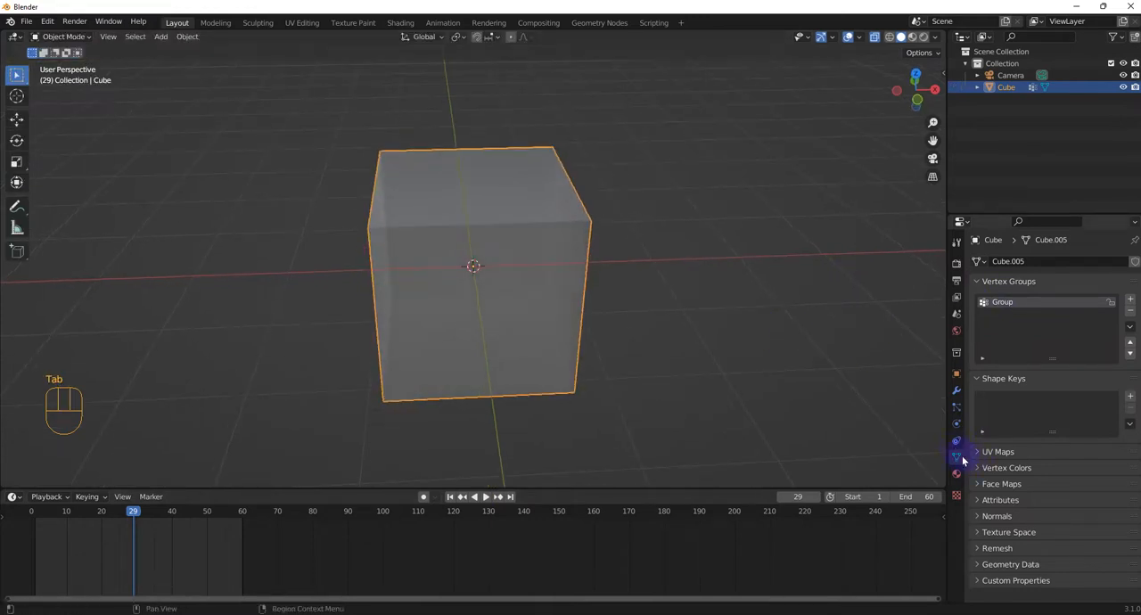
click(958, 389)
click(1001, 263)
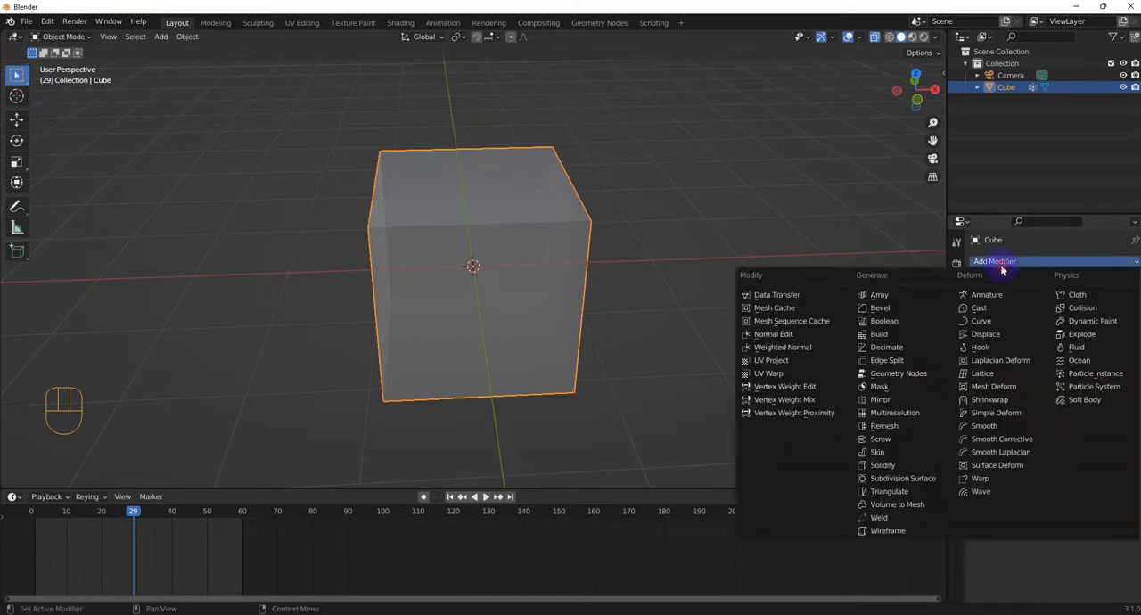
click(898, 390)
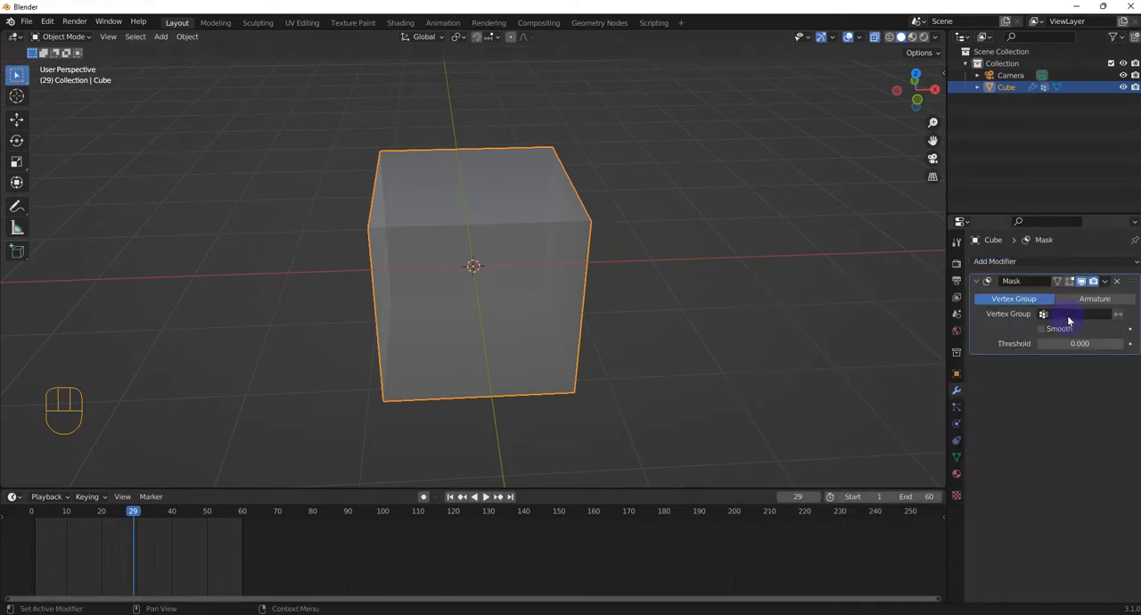
click(1069, 317)
click(1055, 330)
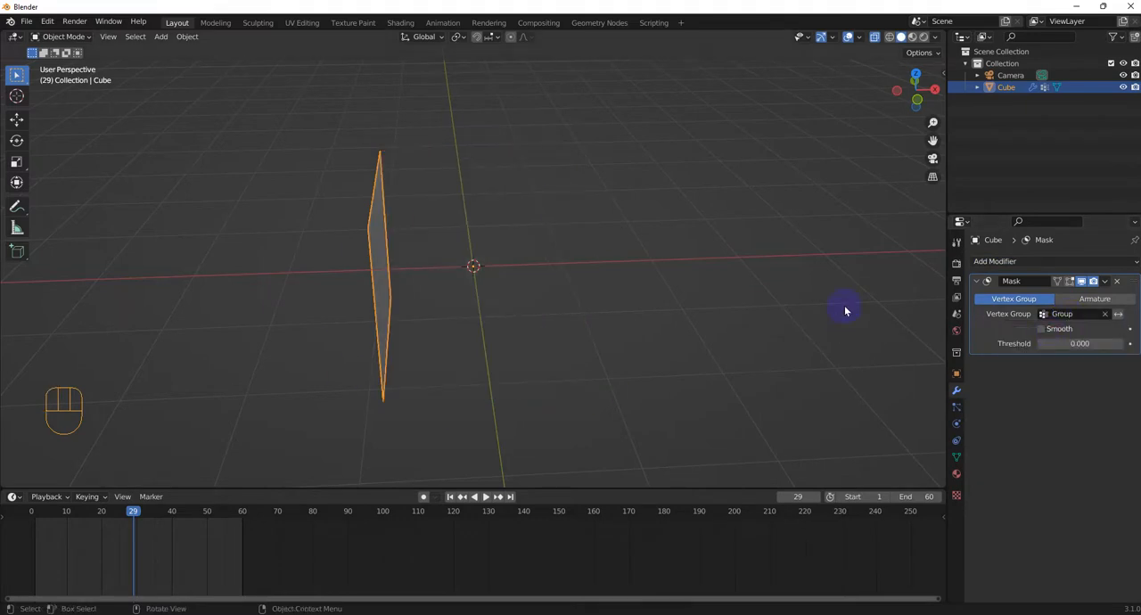
Step: Insert a keyframe for the Mask threshold of 0.000 at frame 1
drag(136, 513, 34, 515)
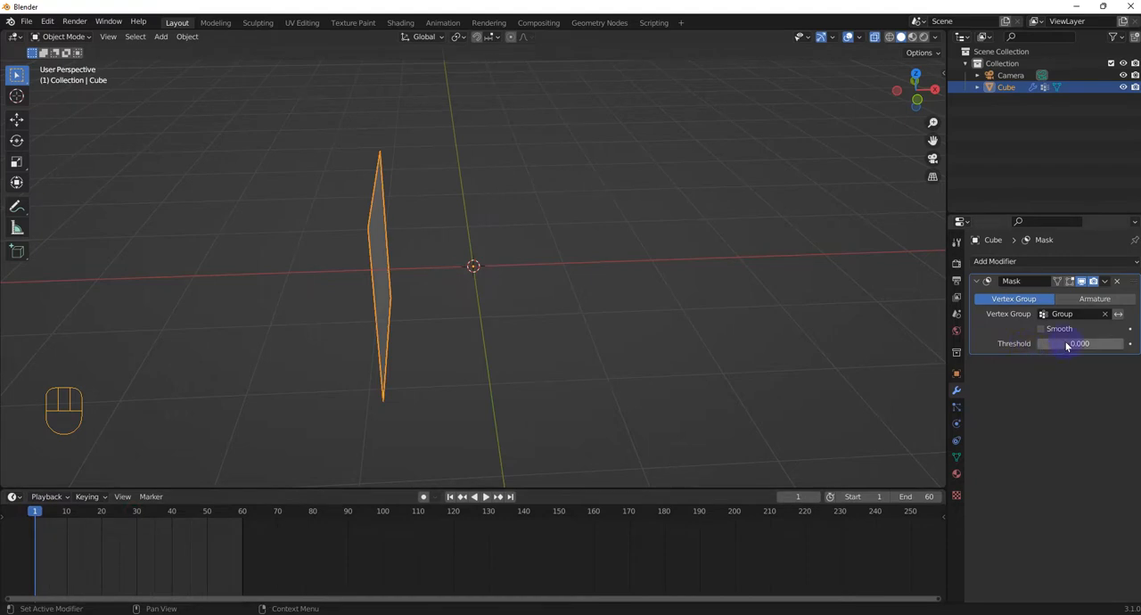
right_click(1038, 344)
click(993, 342)
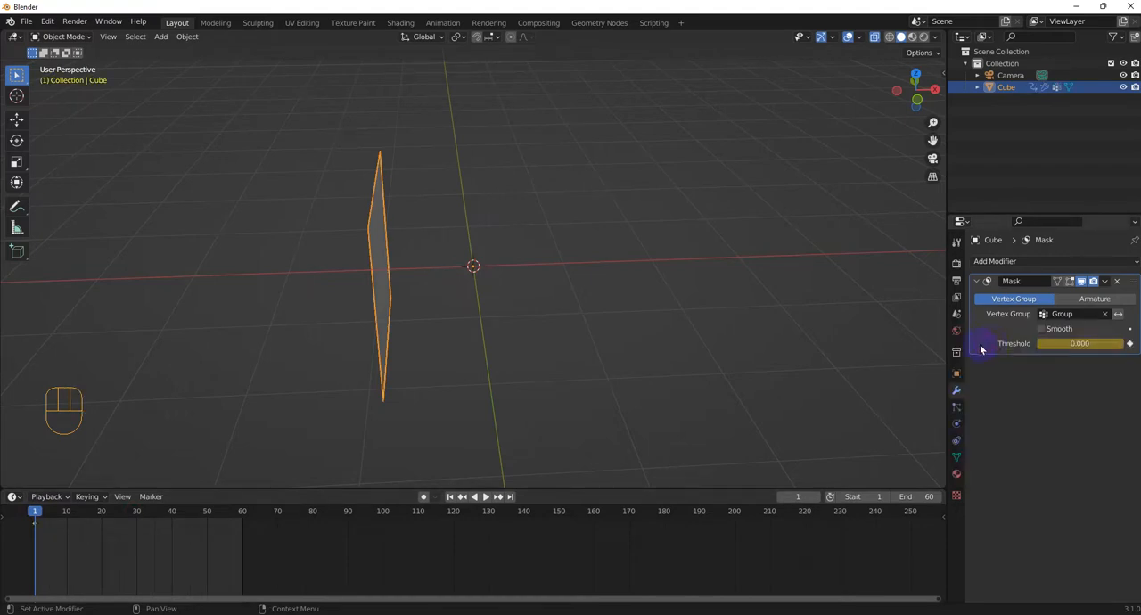
Step: Enable Smooth on the Mask modifier and test the threshold by raising it to 1.000 and lowering it back to 0.000
drag(1040, 346, 1122, 344)
click(1042, 331)
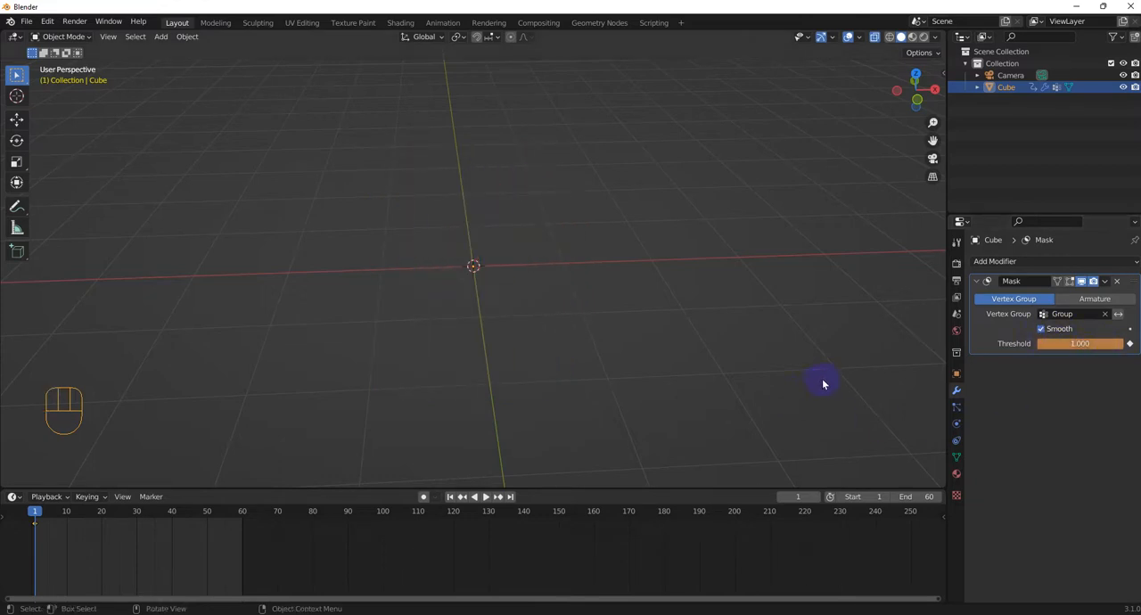
mouse_move(799, 392)
middle_down()
mouse_move(823, 362)
mouse_move(813, 377)
middle_up()
drag(1101, 353, 1038, 343)
middle_drag(568, 251, 525, 265)
Step: Delete the cube in Object Mode and add a UV sphere
key(Tab)
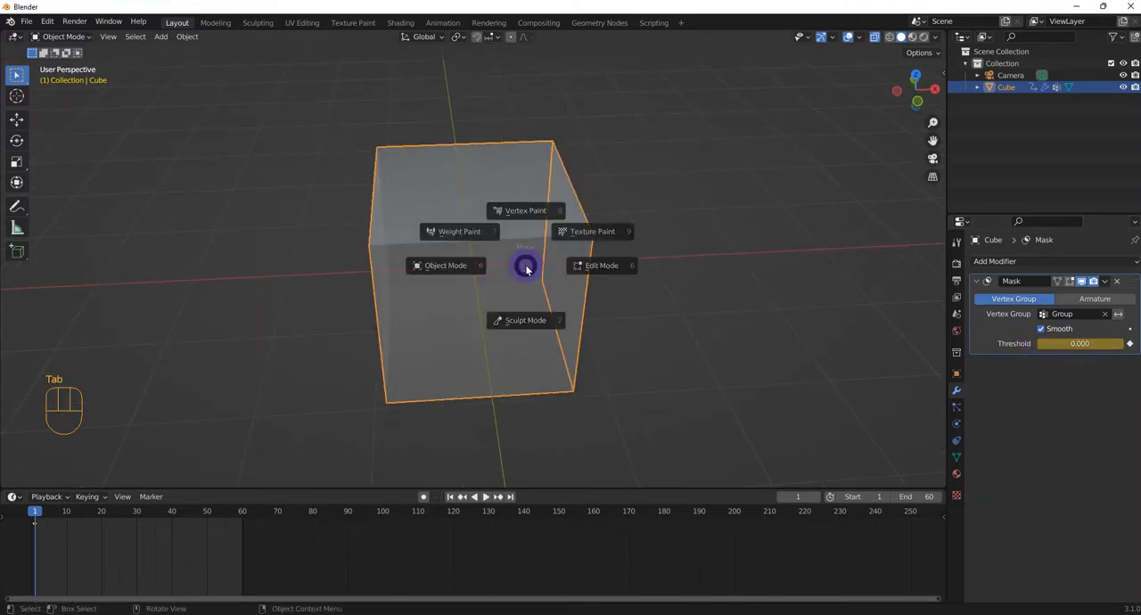
click(433, 268)
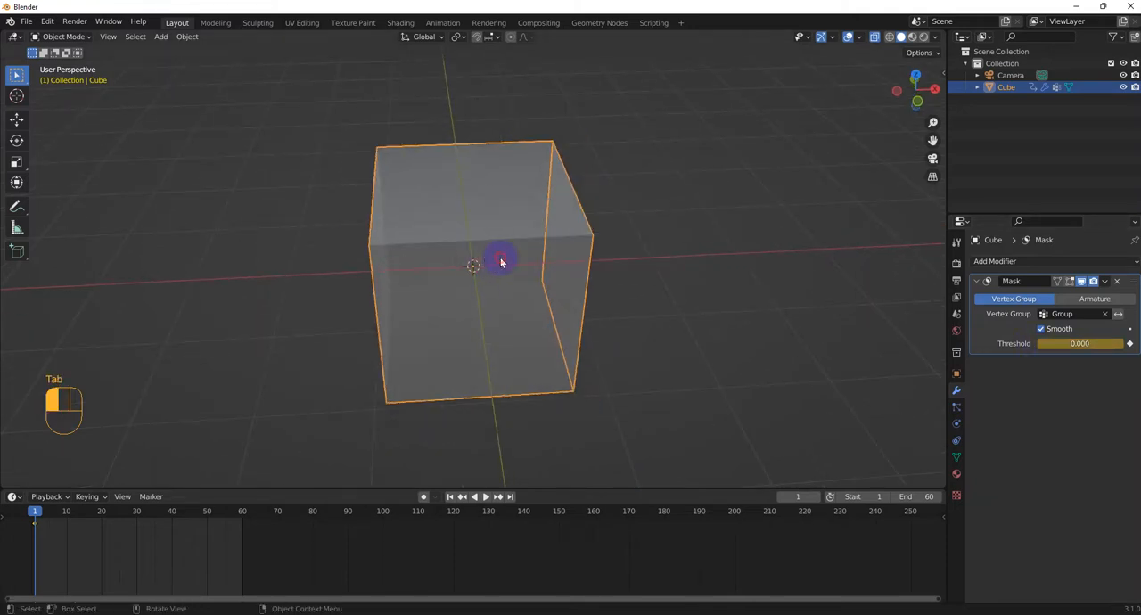
key(Delete)
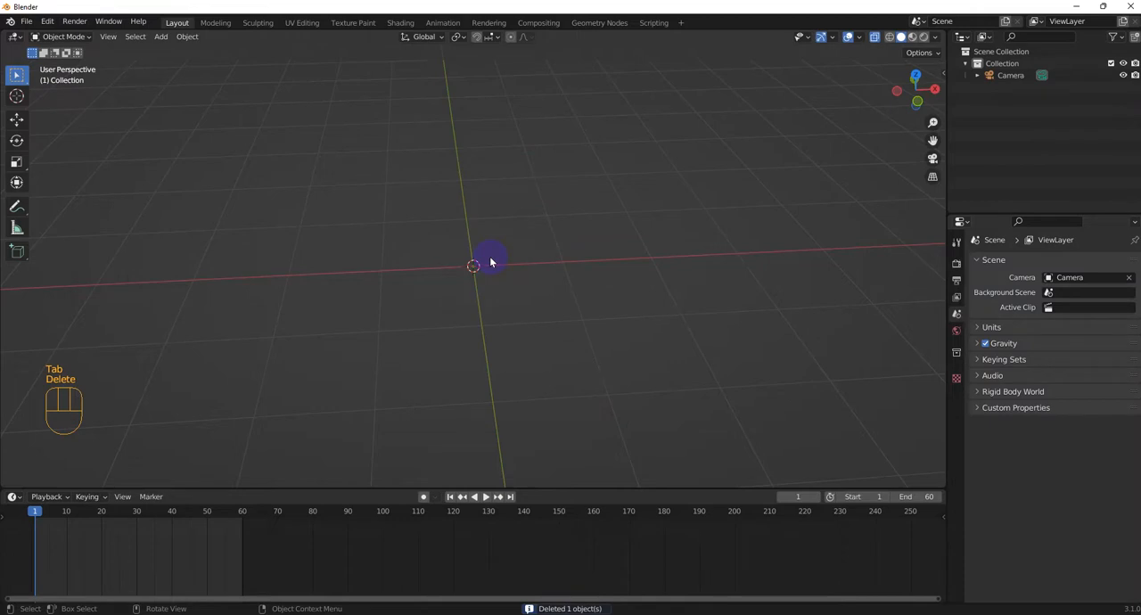
key(shift+a)
mouse_move(490, 258)
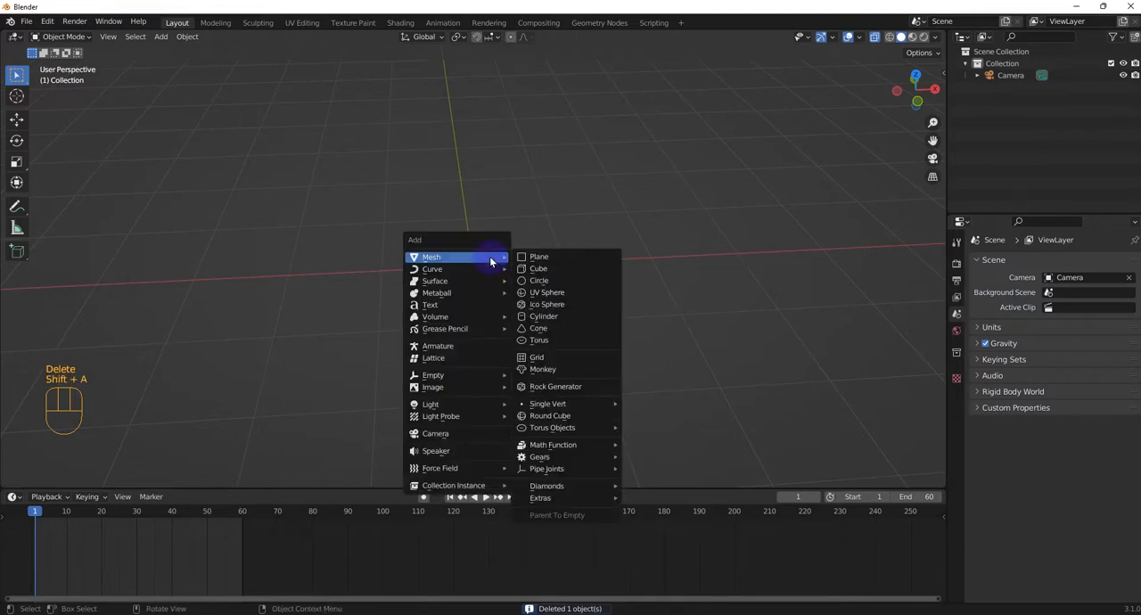
click(554, 296)
Step: In Weight Paint mode, apply a radial weight gradient across the sphere from left to right in front view, and show its vertex groups
key(KP_1)
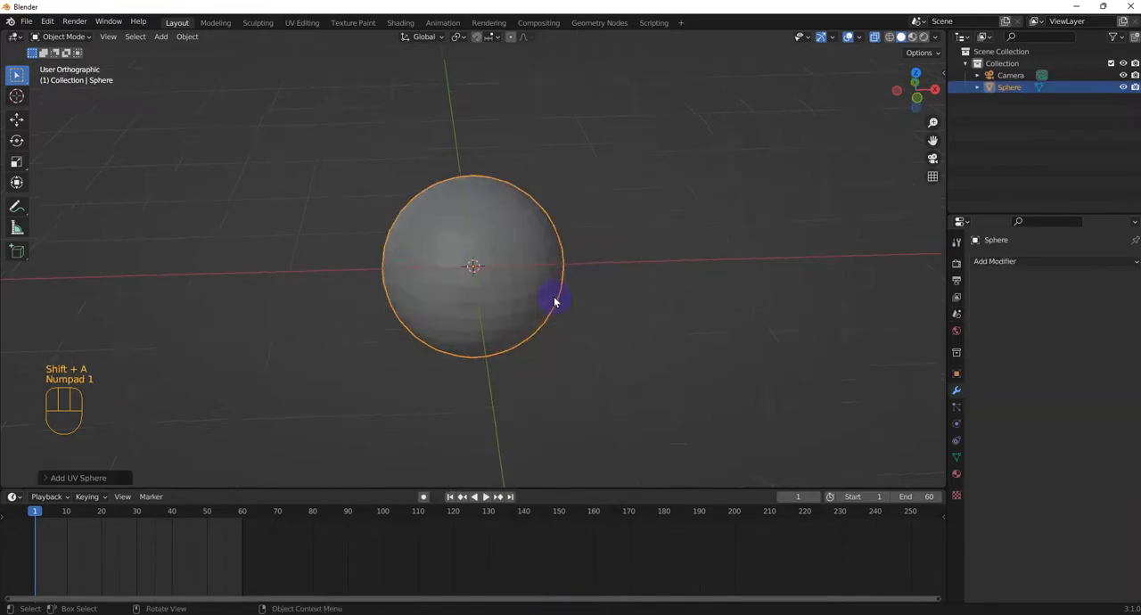
key(Tab)
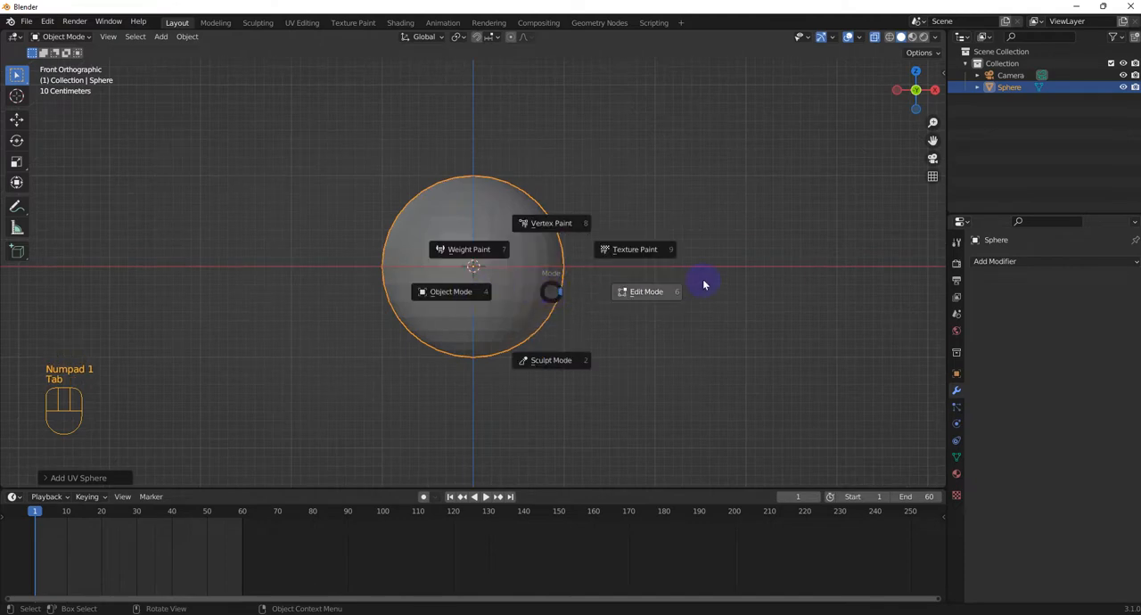
click(649, 247)
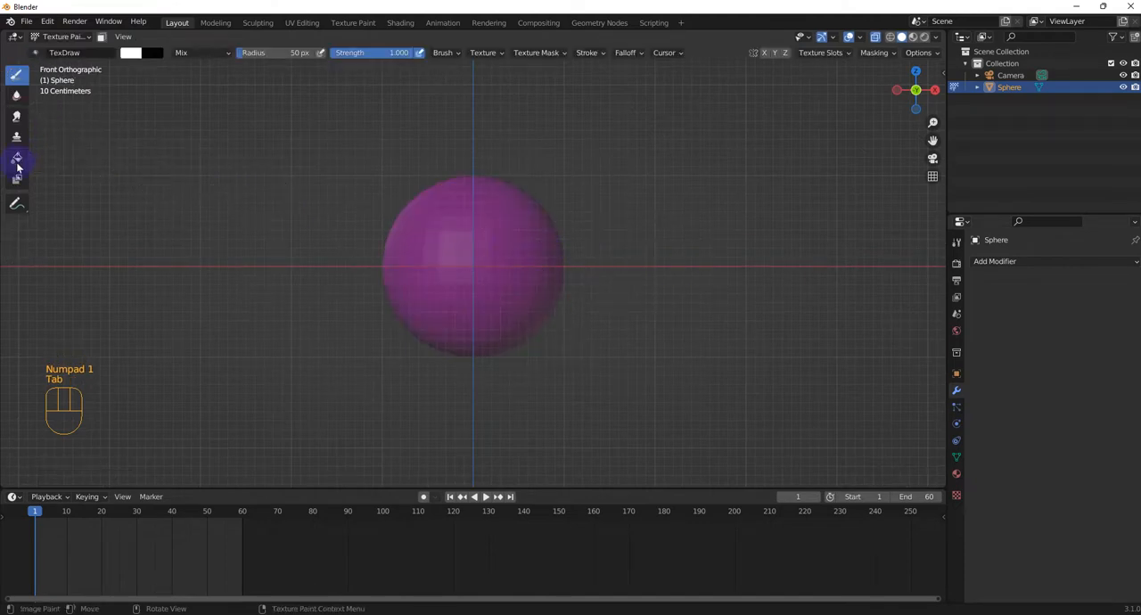
key(Tab)
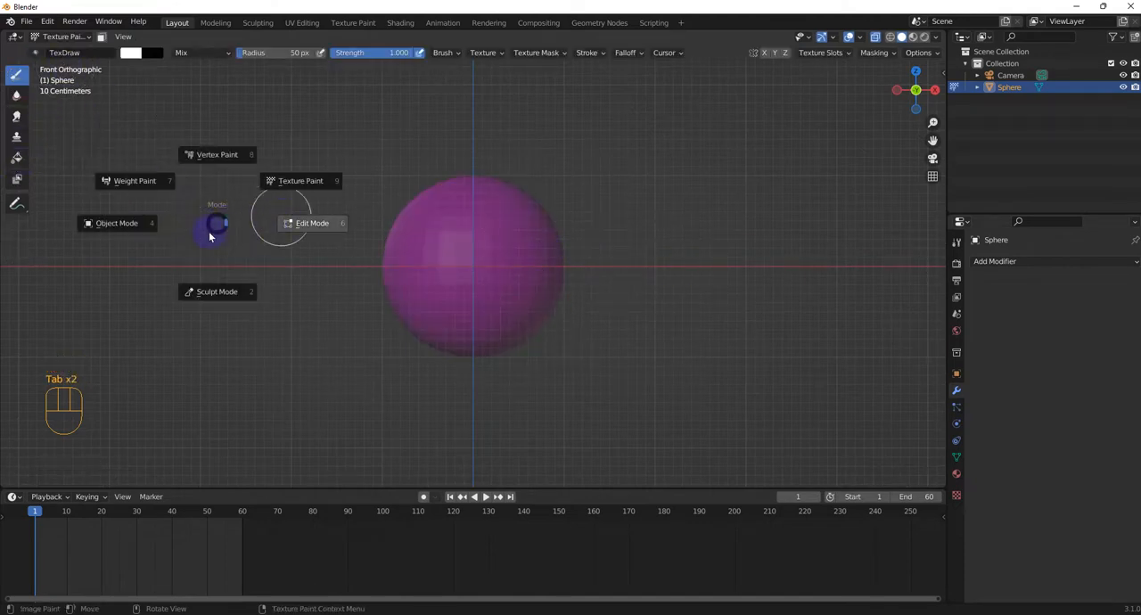
click(147, 184)
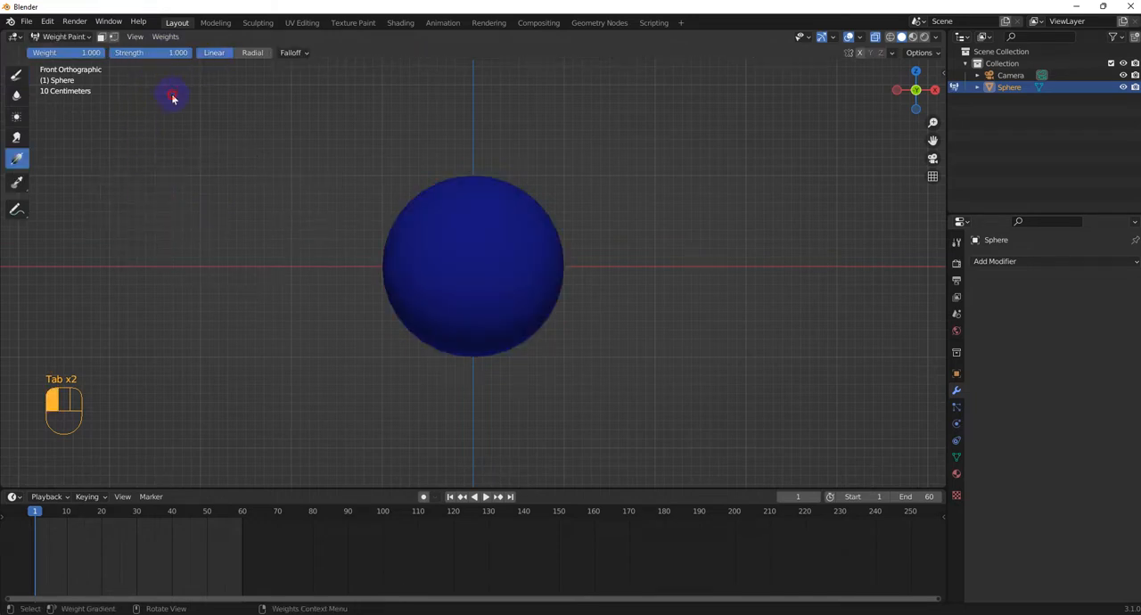
click(243, 53)
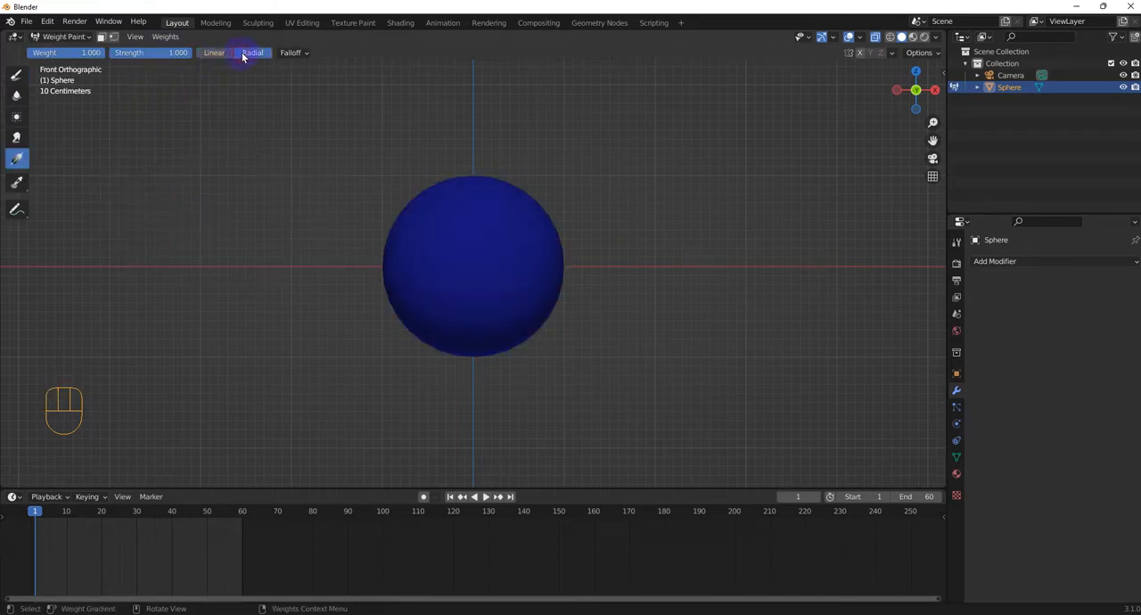
click(19, 164)
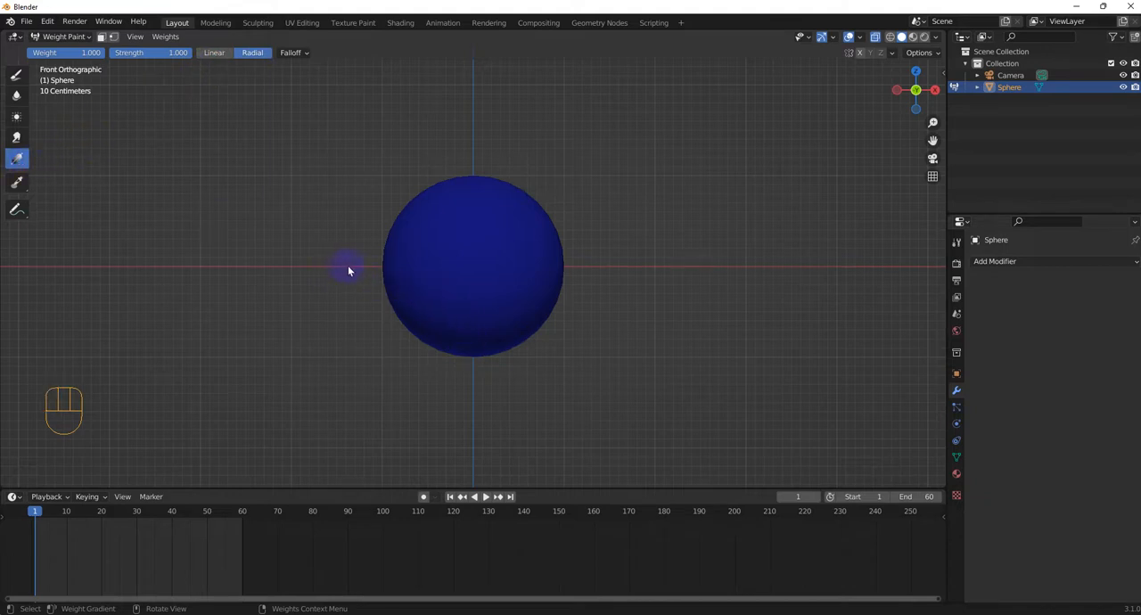
drag(365, 266, 609, 263)
middle_drag(627, 220, 570, 257)
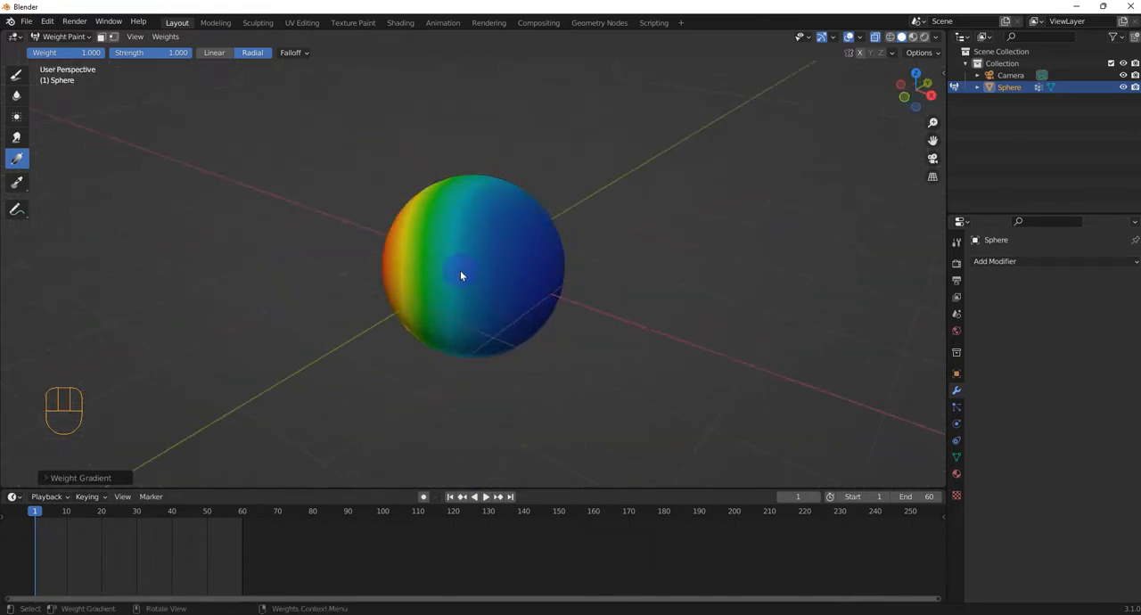
click(957, 457)
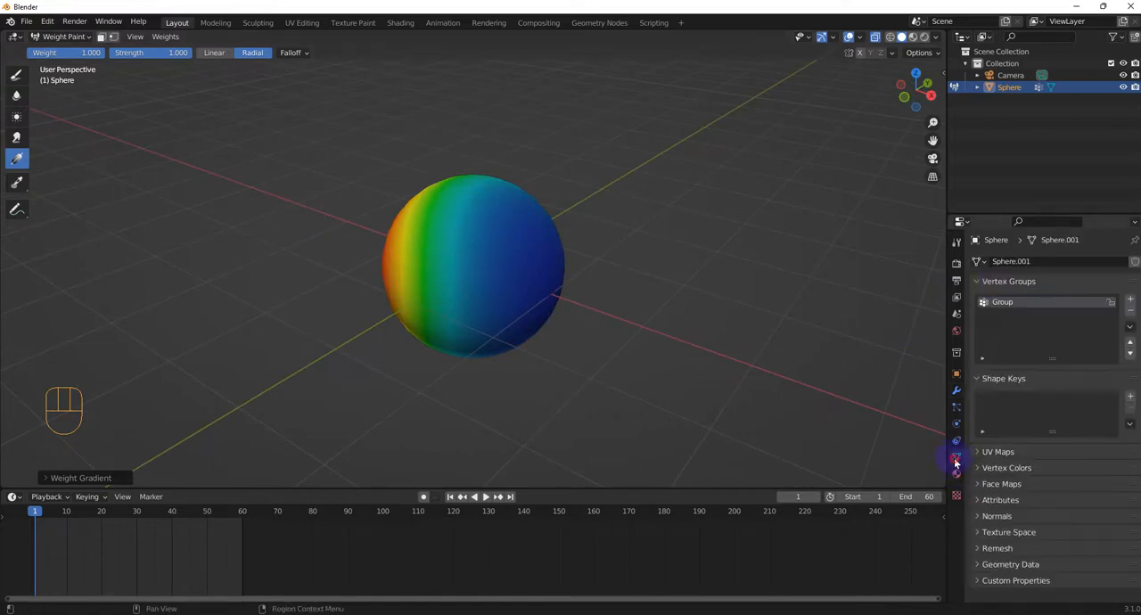
Step: Return the sphere to Object Mode, add a Mask modifier to it and assign the vertex group Group
key(Tab)
click(546, 370)
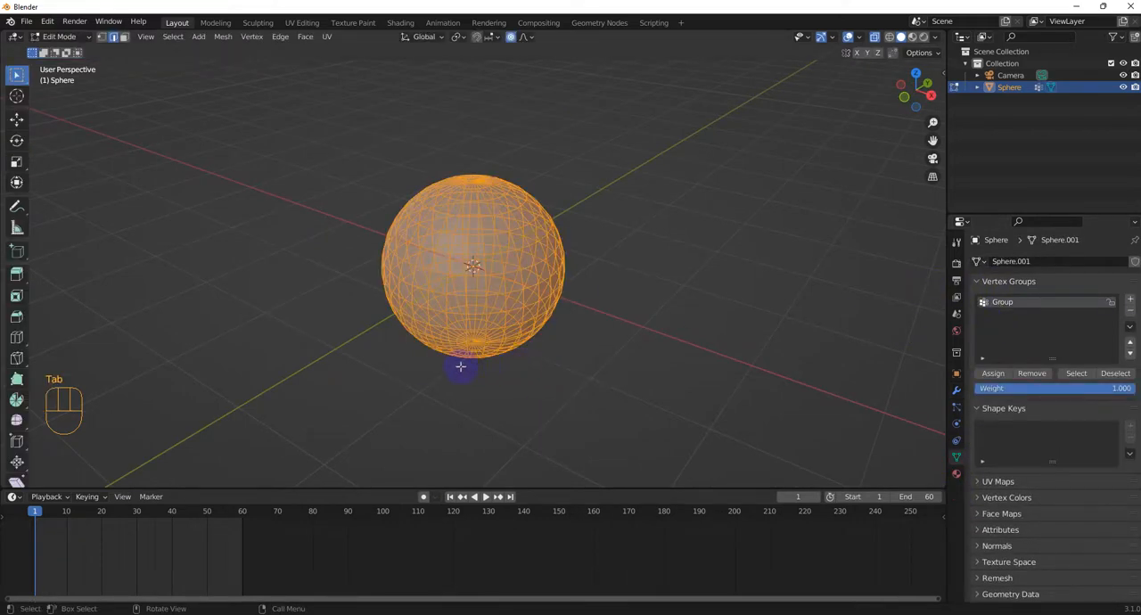
key(Tab)
click(517, 334)
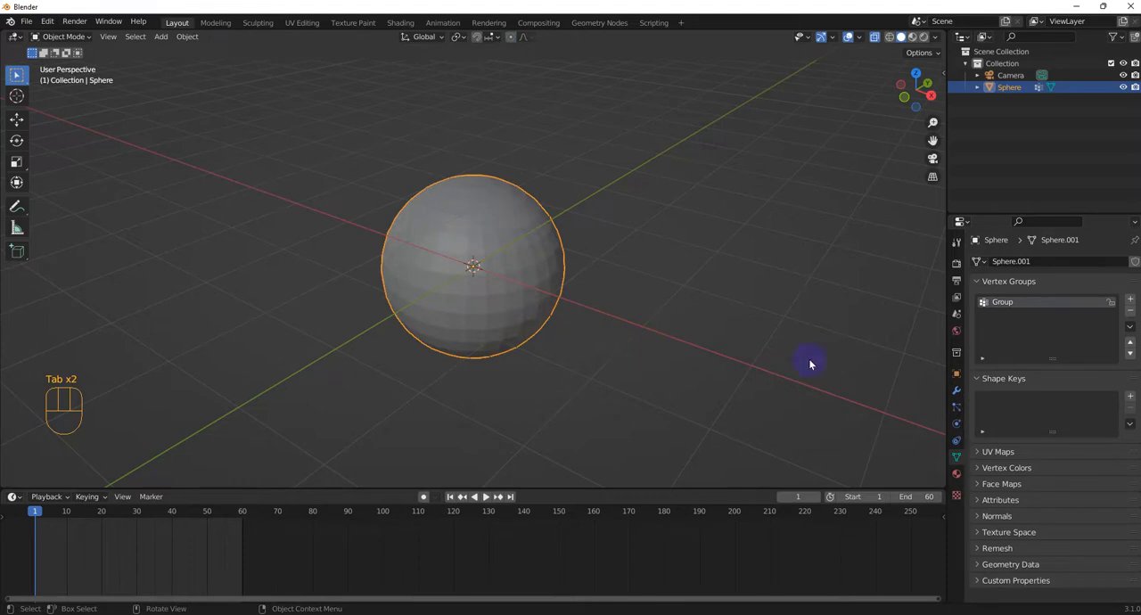
click(956, 389)
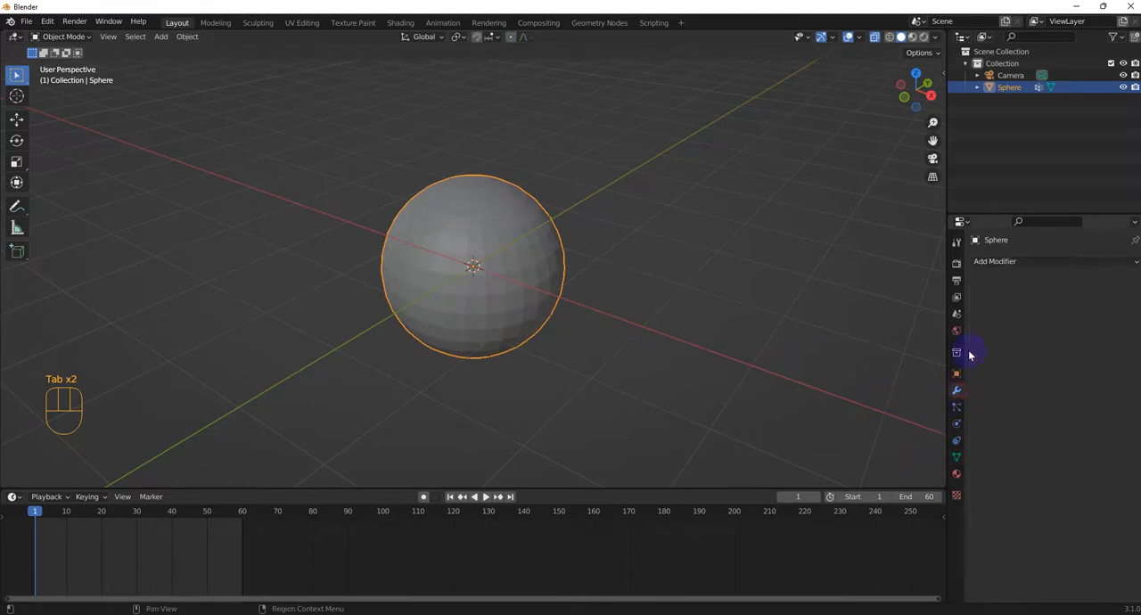
click(998, 262)
click(891, 387)
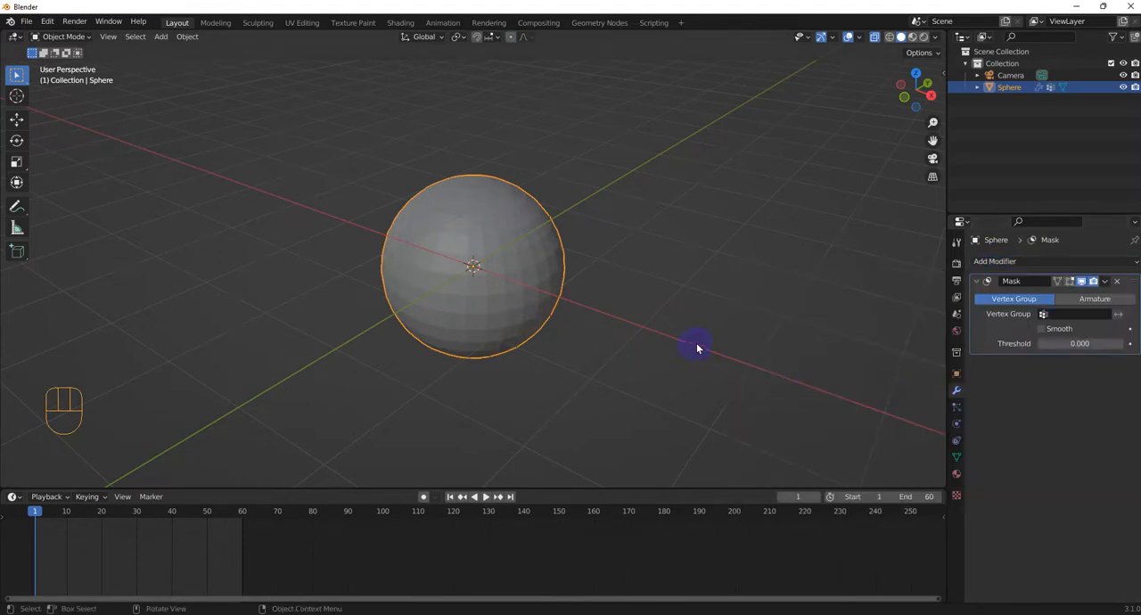
middle_drag(696, 342, 738, 324)
click(1076, 314)
click(1048, 330)
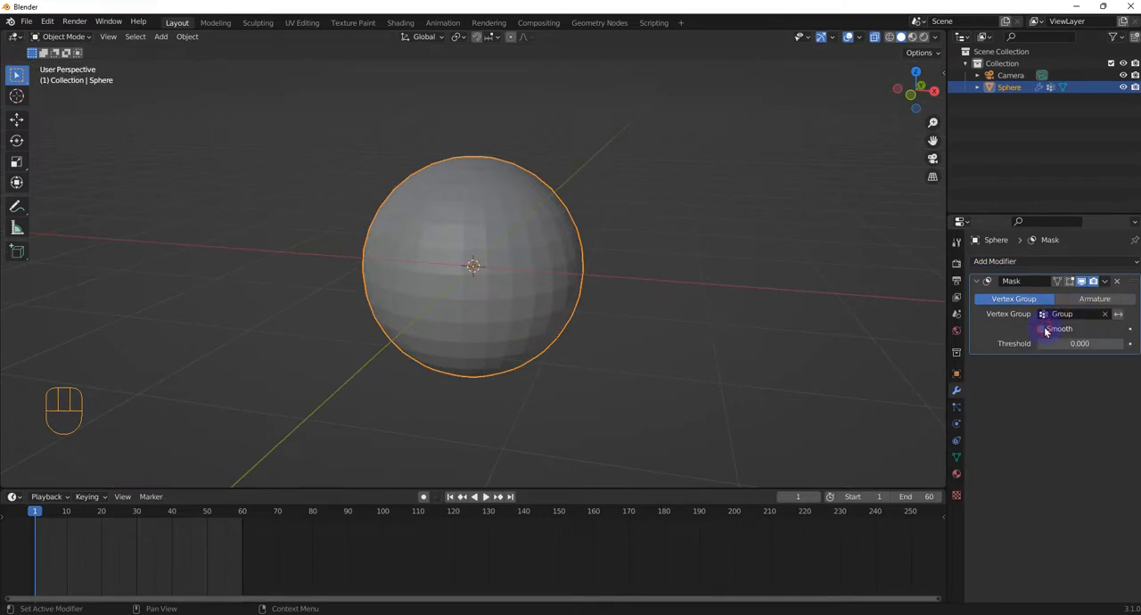
Step: Enable Smooth on the sphere's Mask modifier, invert its vertex group and raise the threshold to 1.000
click(1119, 318)
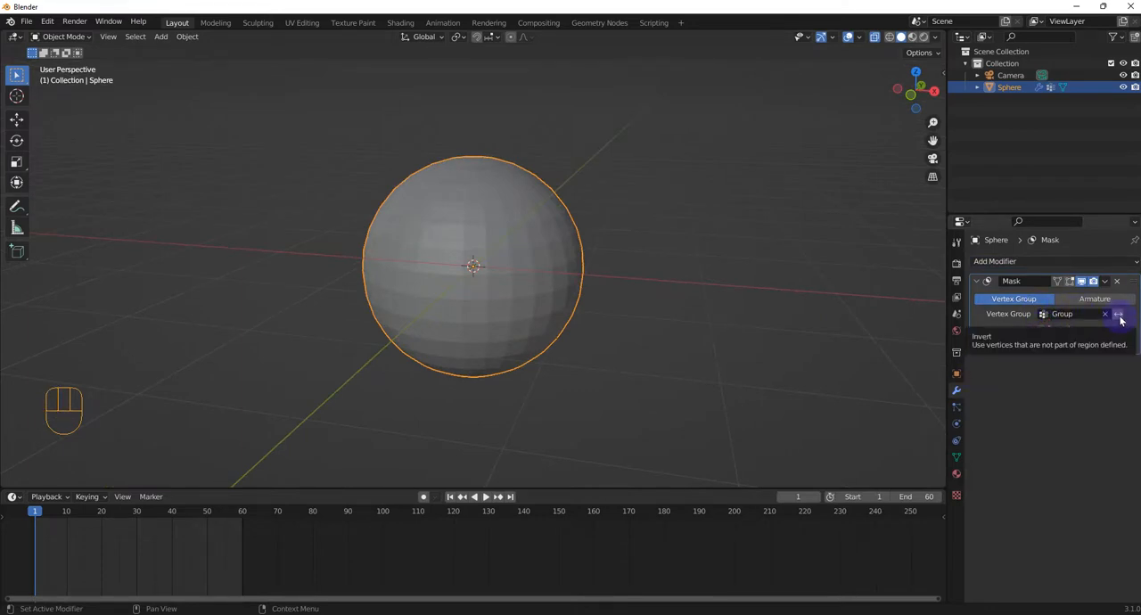
scroll(931, 322, up, 2)
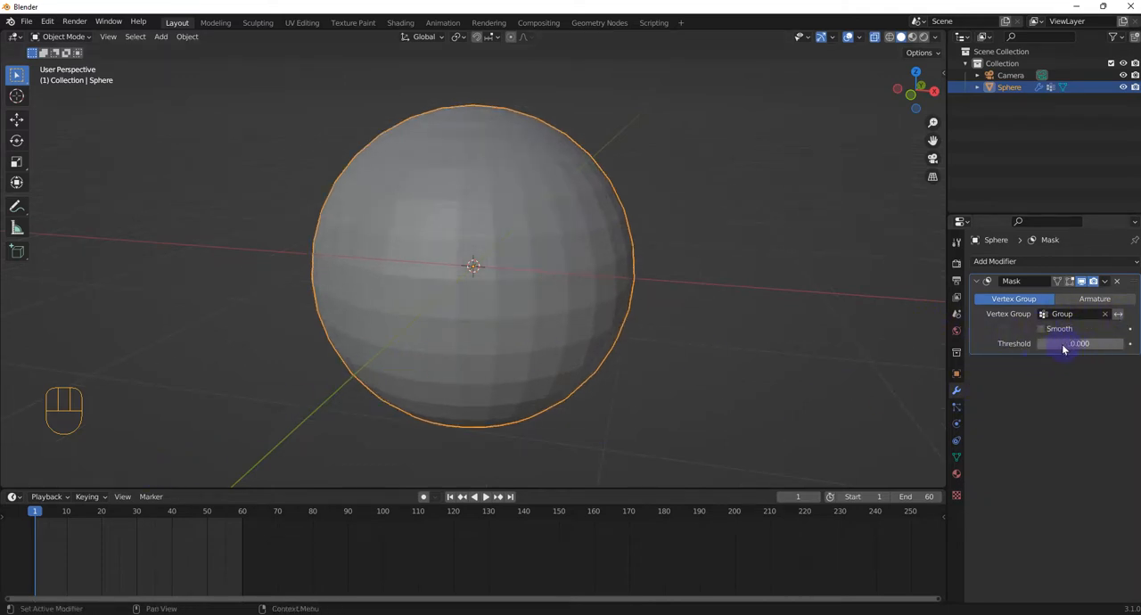
drag(1046, 345, 1125, 345)
click(1120, 317)
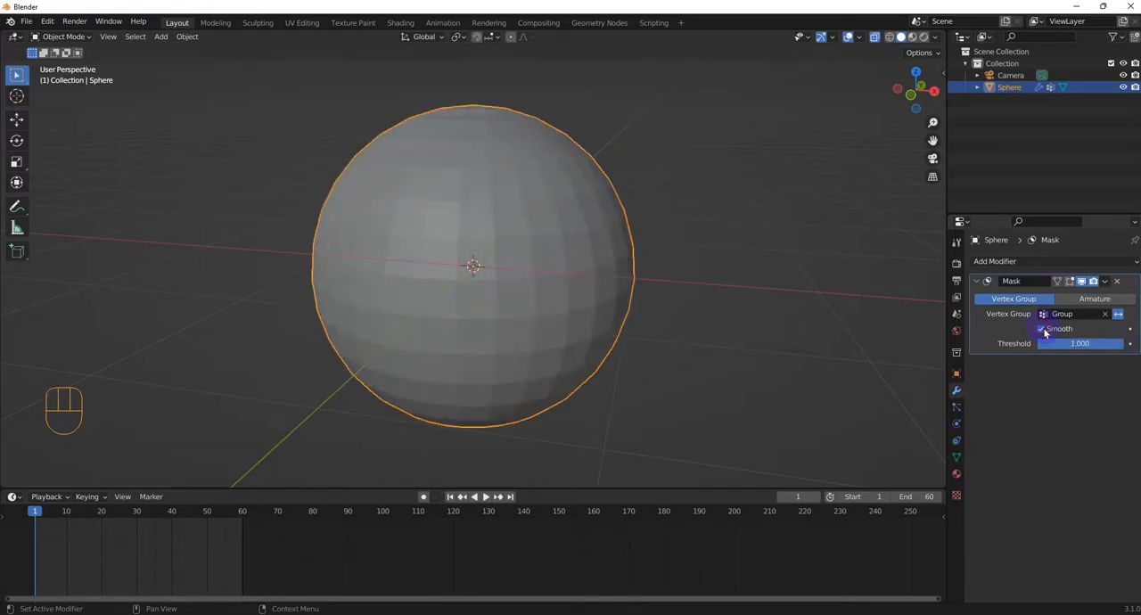
drag(1046, 344, 1125, 344)
middle_drag(654, 280, 463, 295)
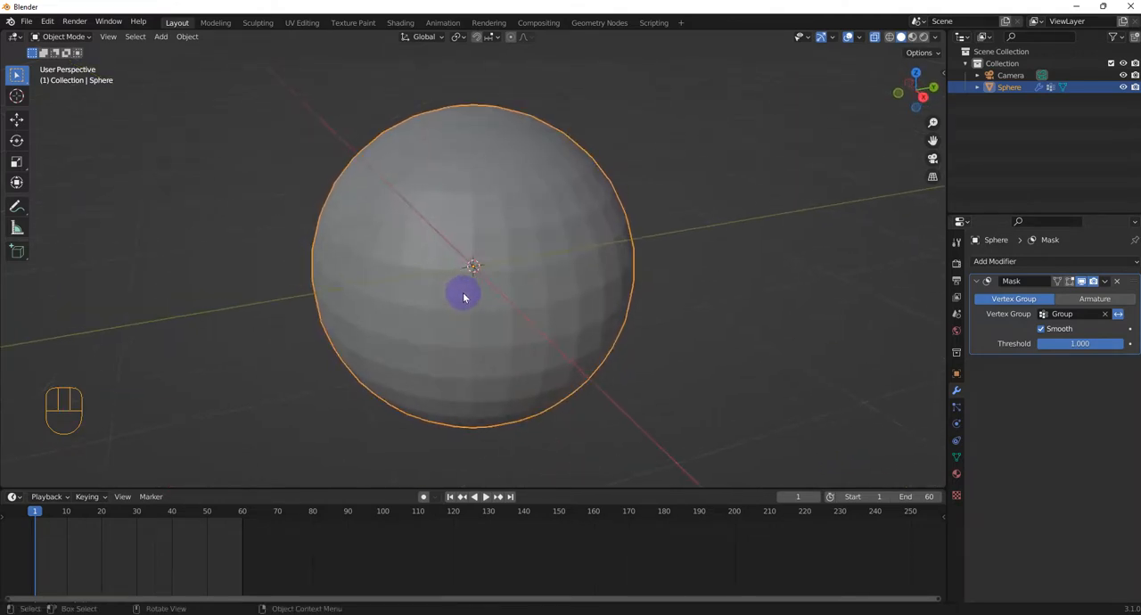